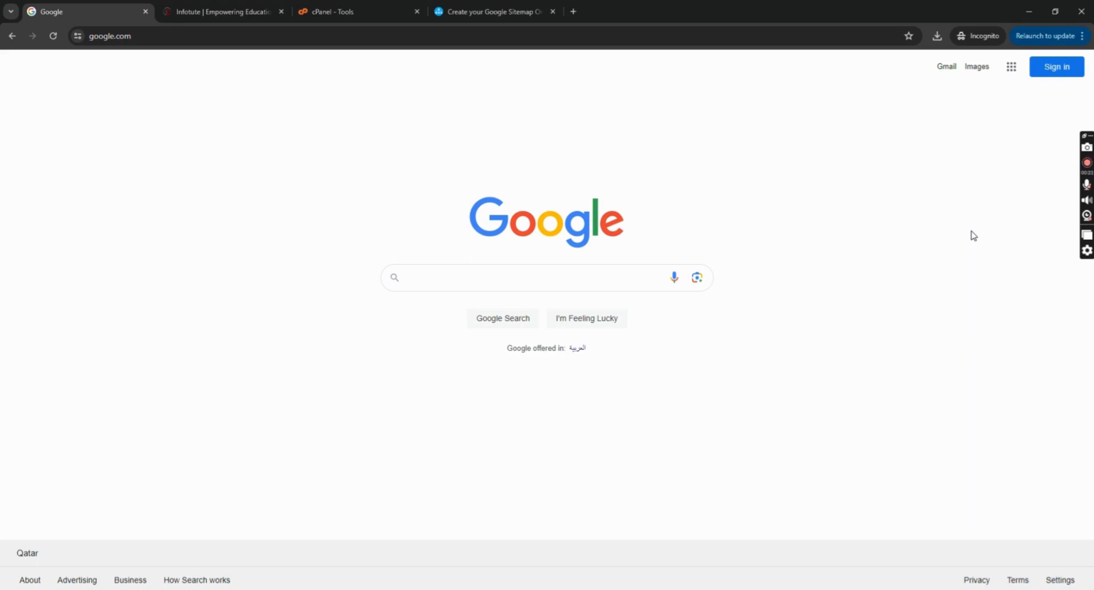
Step: View the Infotute website's home page and browse the services it offers, including the Courses and Business submenus
click(220, 10)
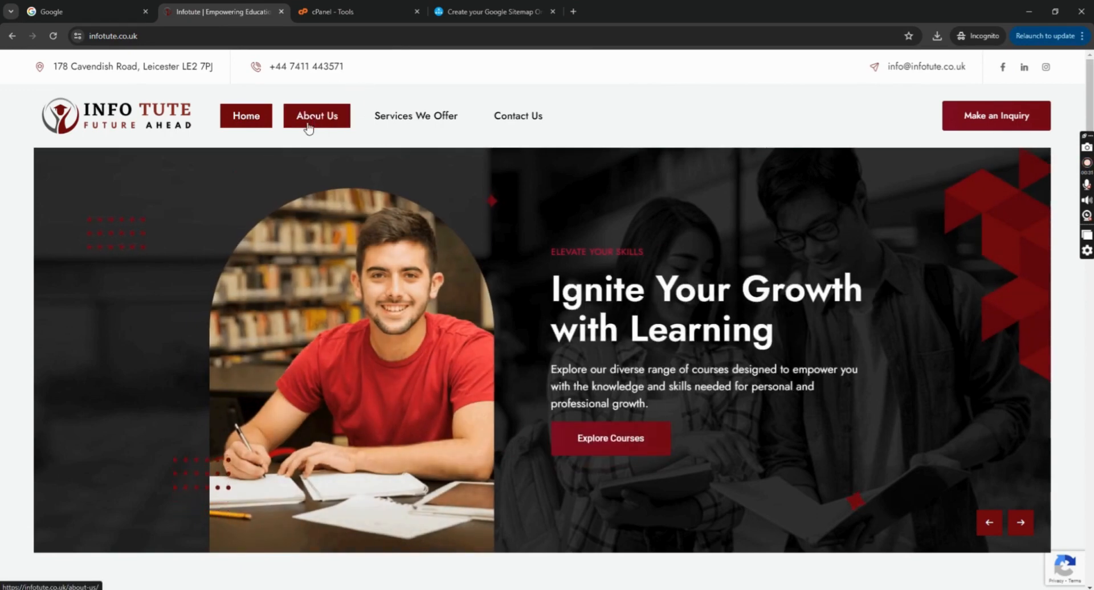
mouse_move(402, 126)
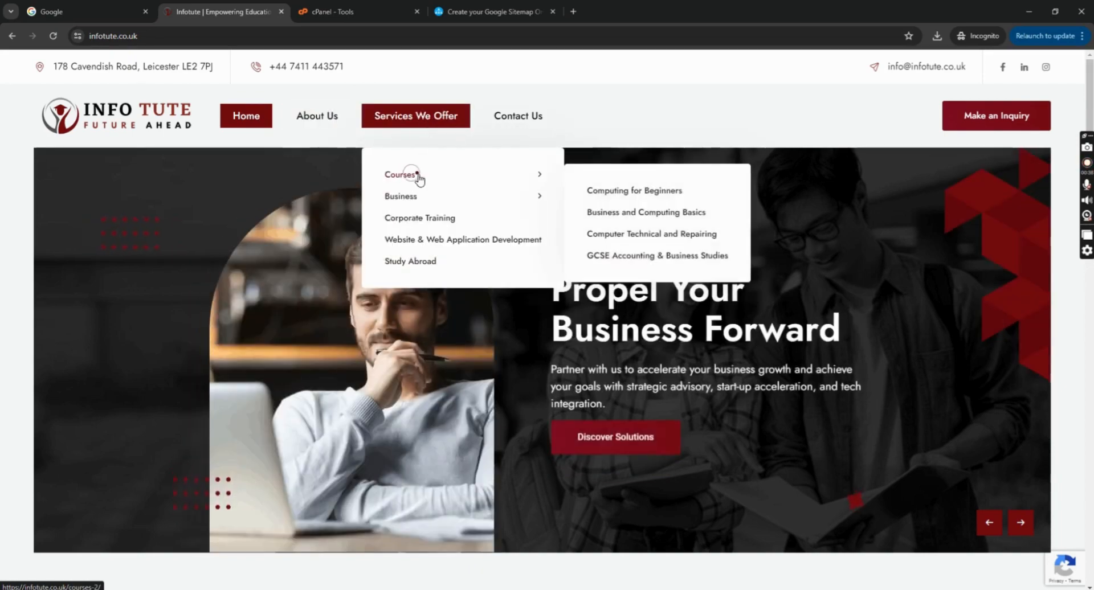
click(421, 195)
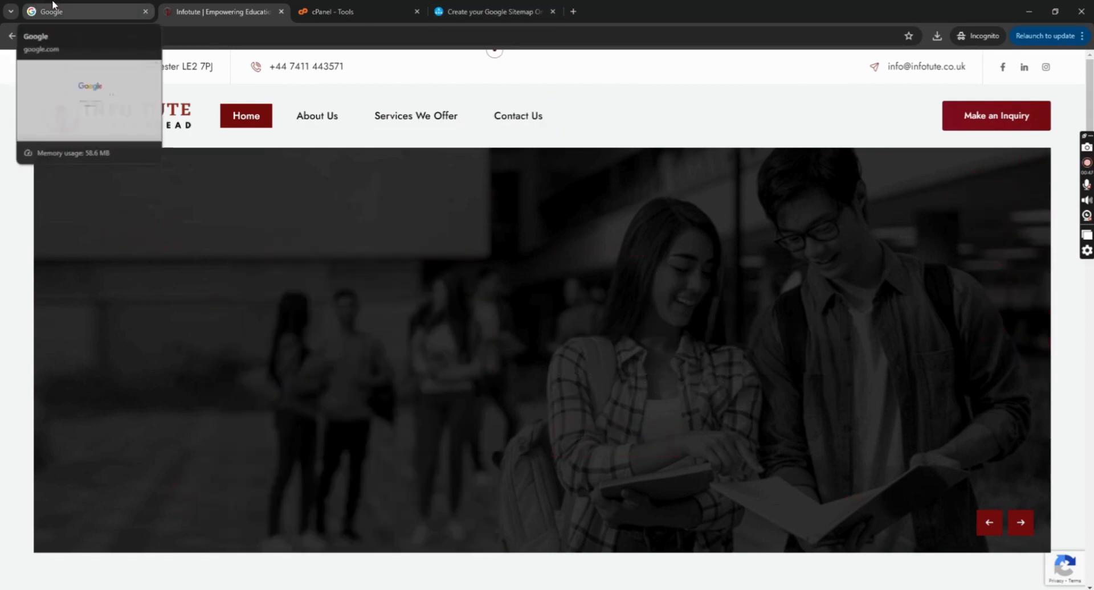
Step: Search Google for "infotute uk" and highlight the title of the infotute.co.uk result
click(52, 7)
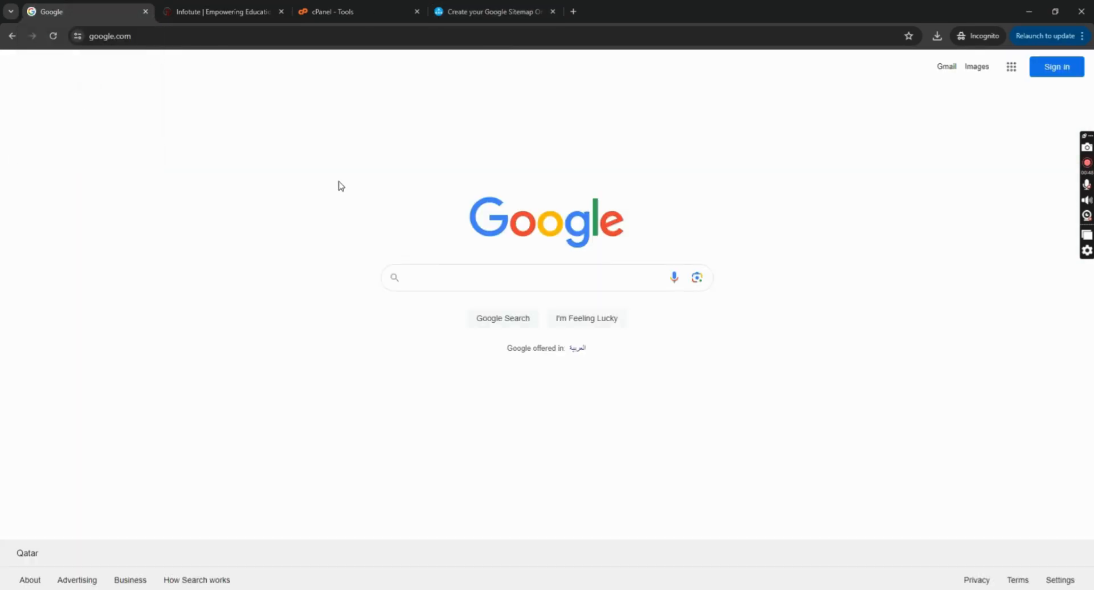
click(438, 276)
click(438, 276)
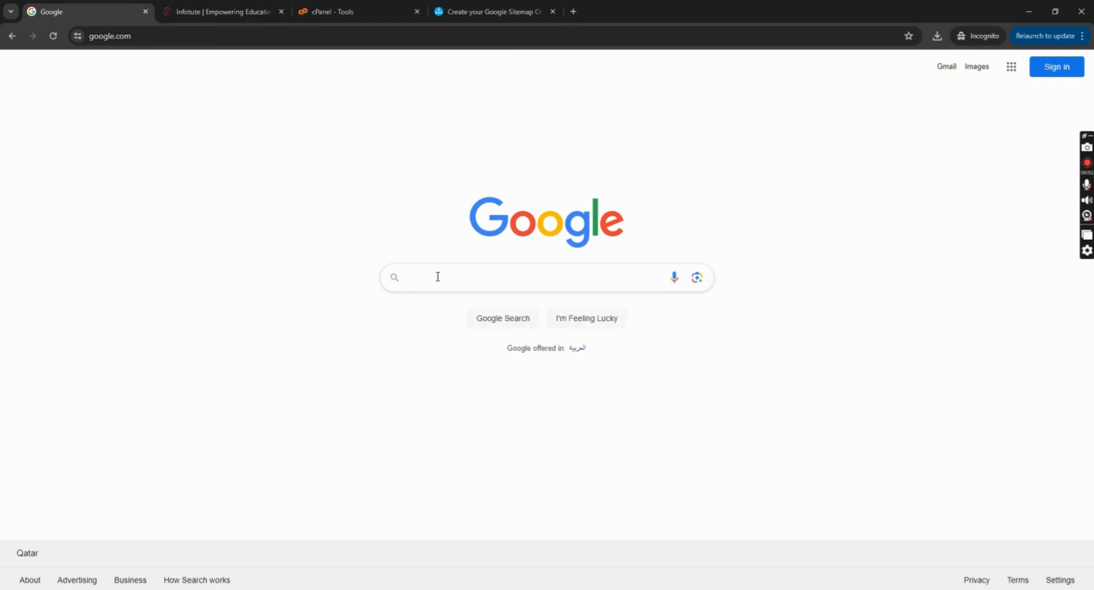
text(info)
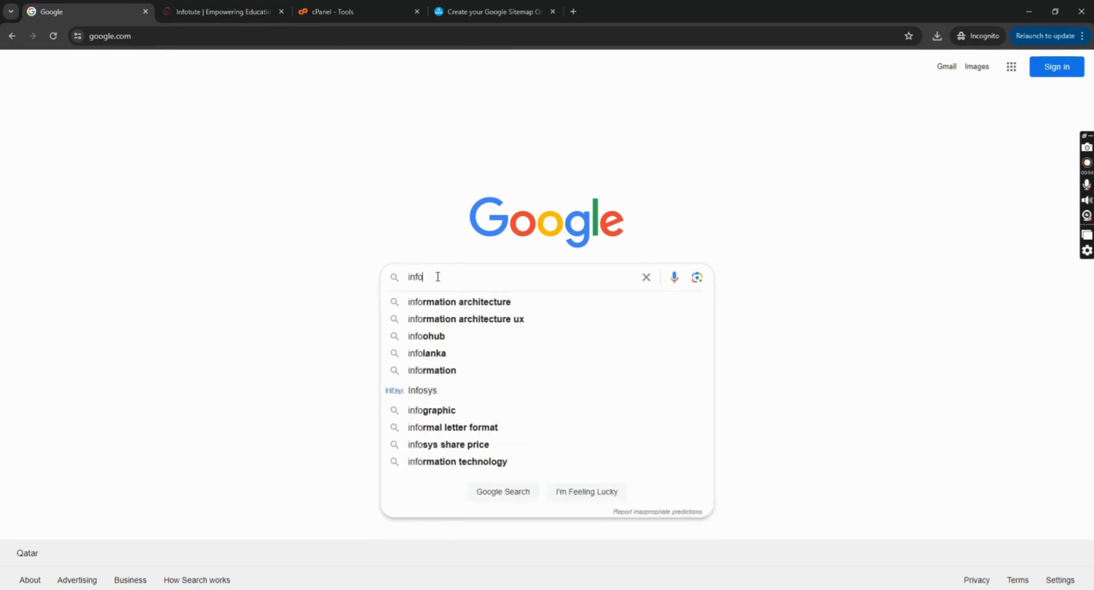
text(tute uk)
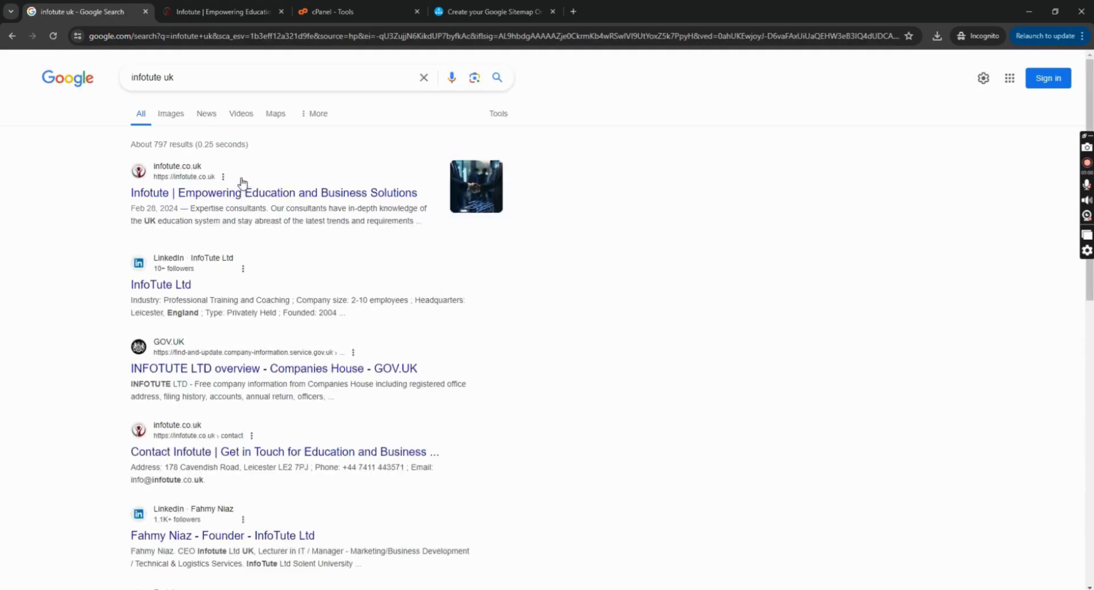
drag(122, 201, 419, 202)
click(86, 241)
Step: Change the Google search to "infotute courses" and run it
drag(165, 78, 211, 79)
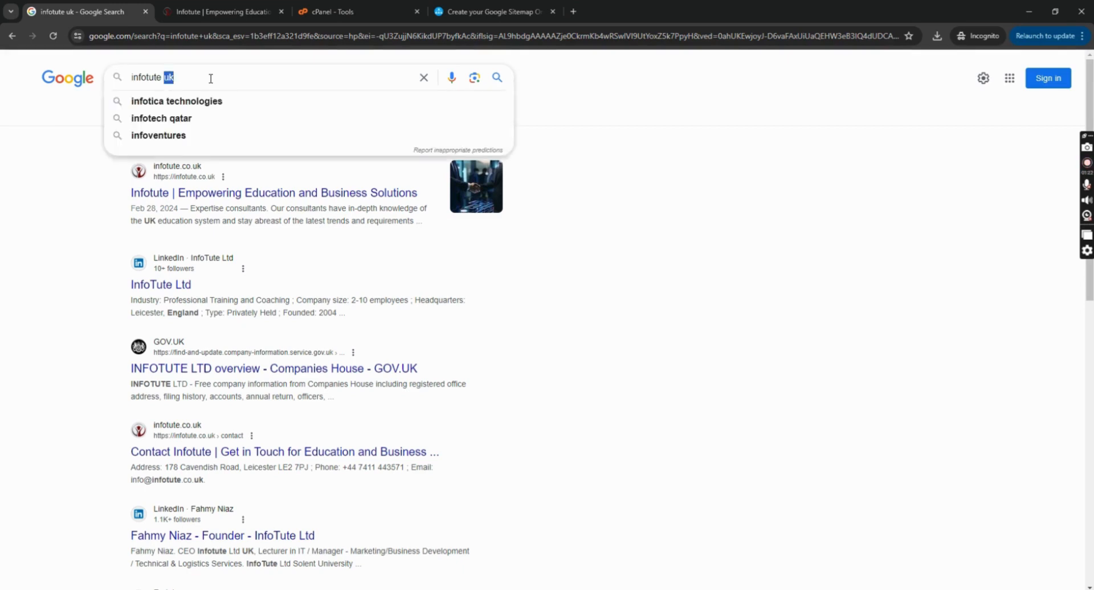
text(courses)
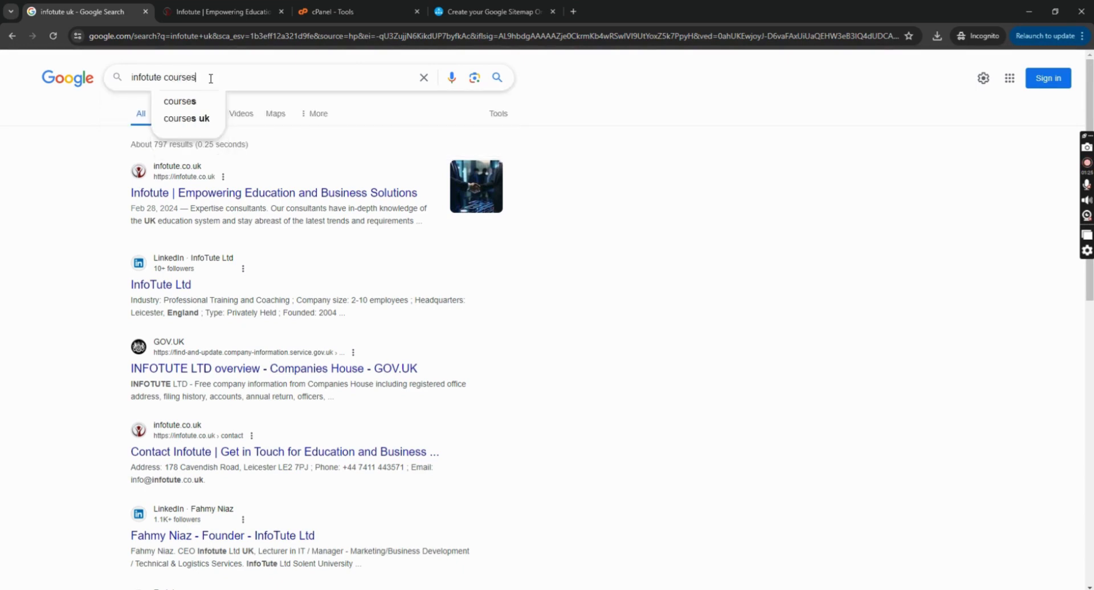
key(Return)
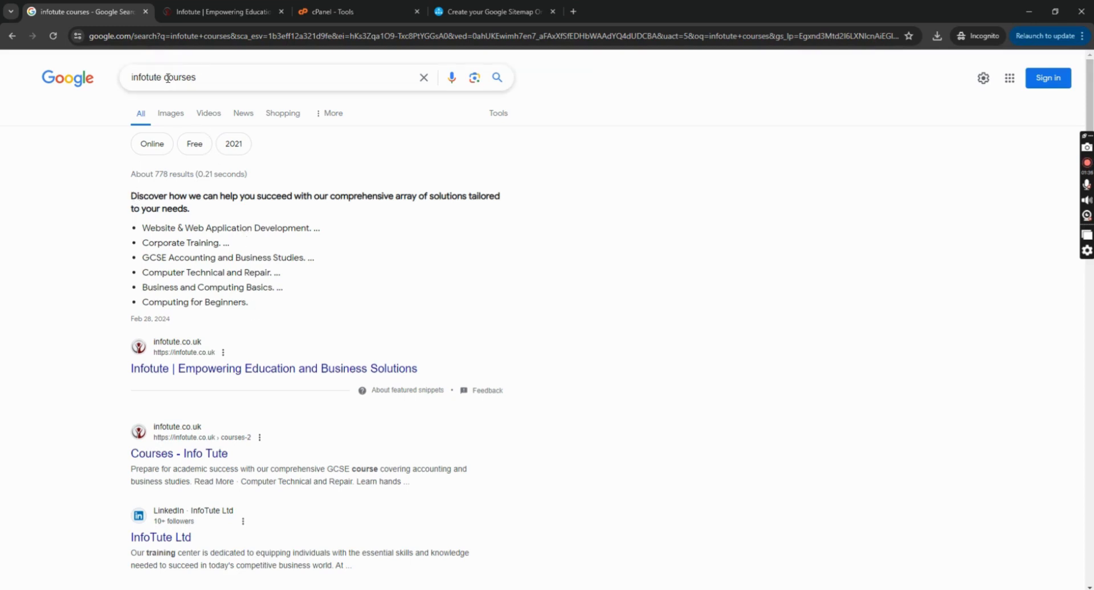
Step: Change the Google search to "infotute contact us" and run it
drag(165, 78, 274, 73)
text(contac)
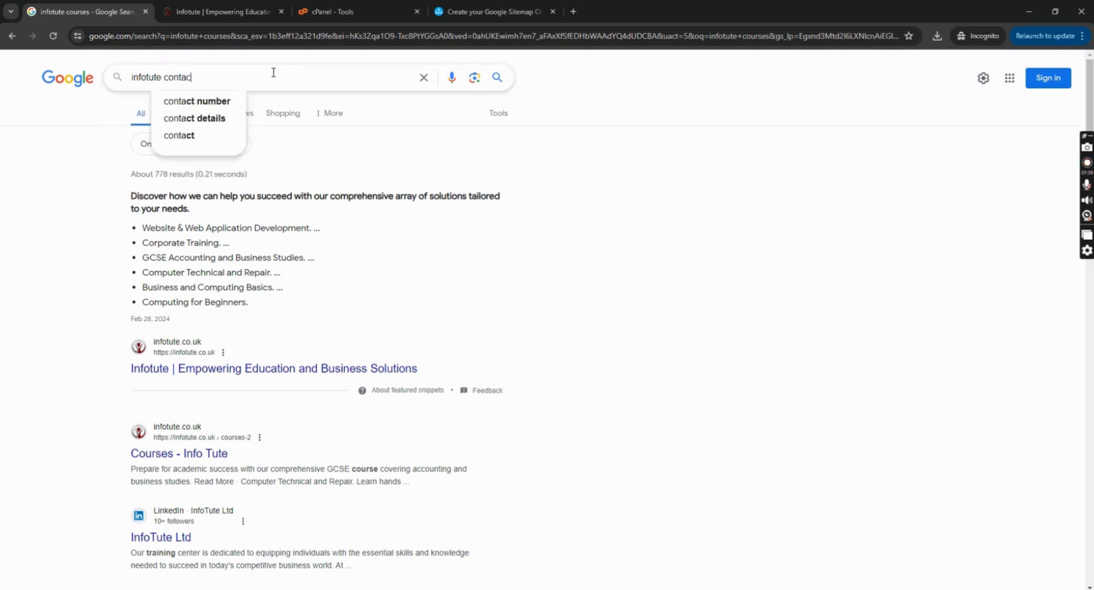
text(t us)
key(Return)
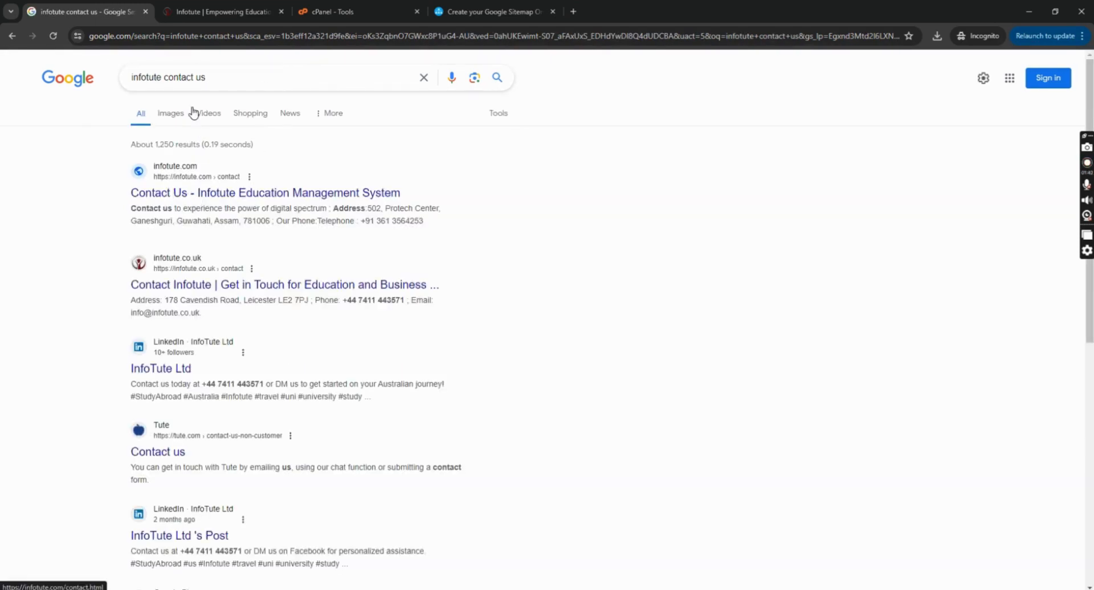
Step: Search Google for "infotute About us", view the infotute.co.uk about-us page from the results, and return to the results
drag(166, 77, 339, 71)
text(Ab)
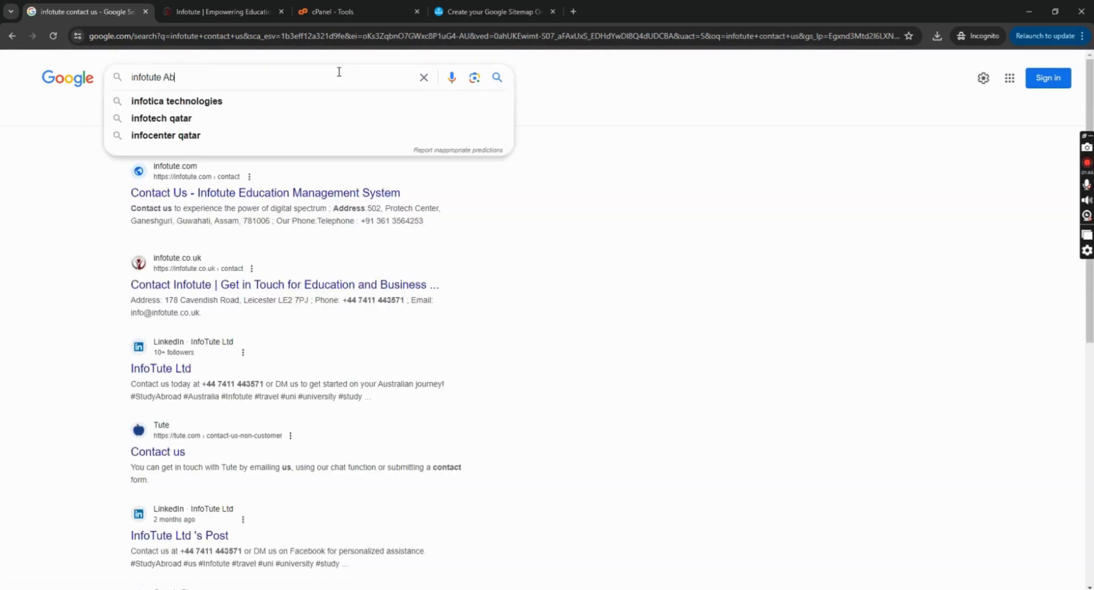
text(out us)
key(Return)
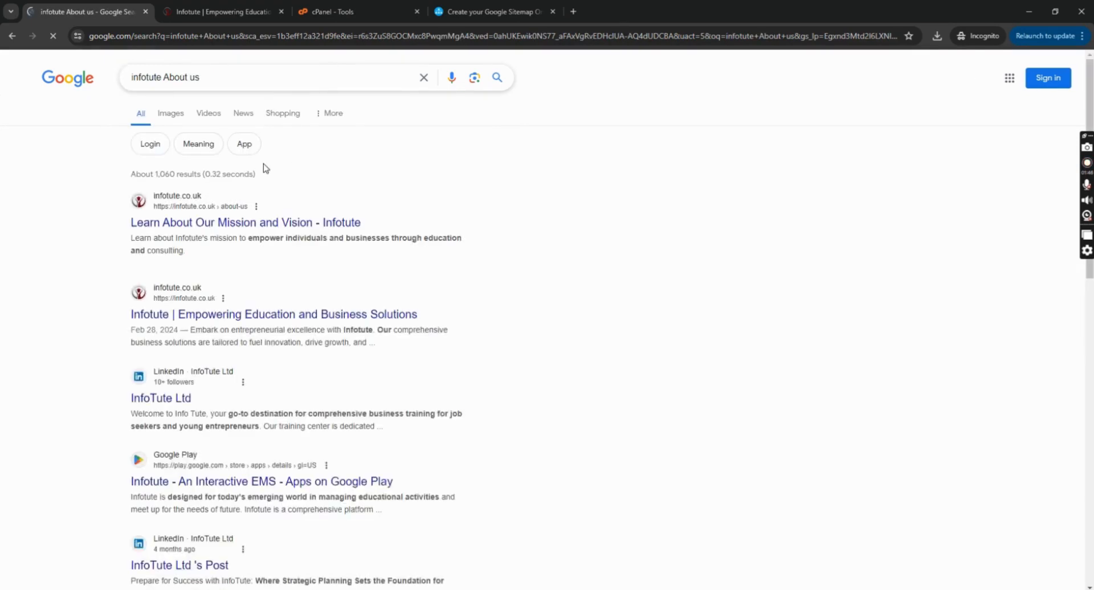
click(226, 228)
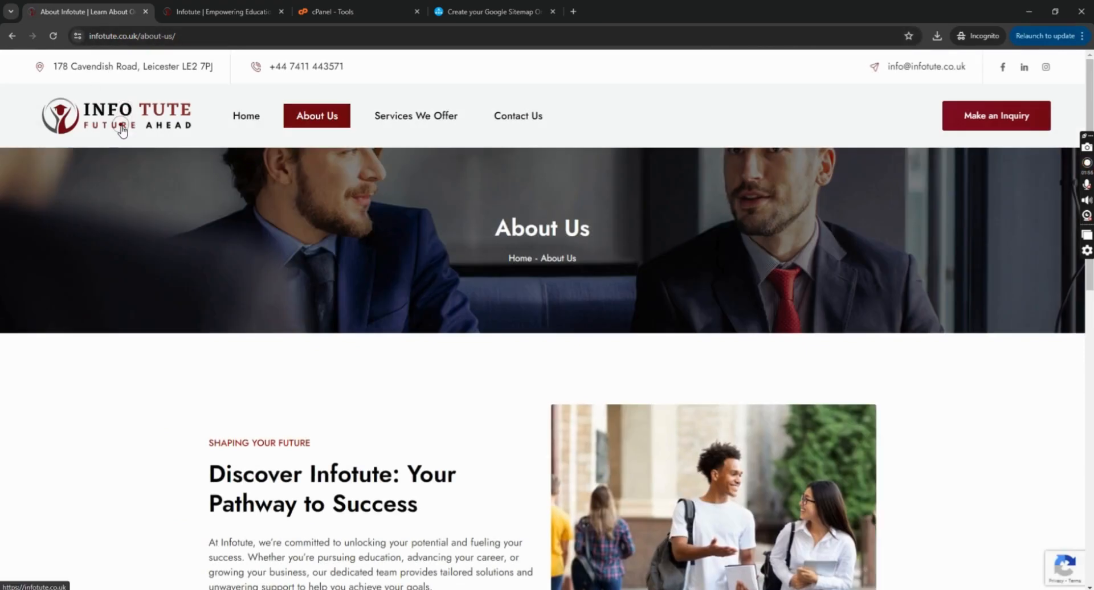
click(11, 37)
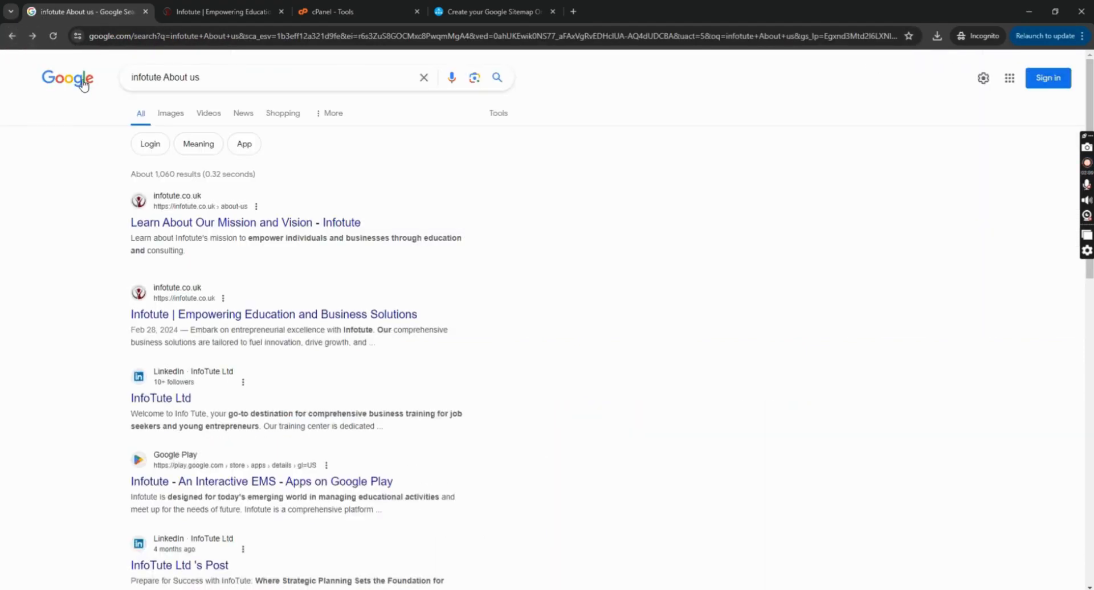
Step: Copy the Infotute website's address and start generating a sitemap for it on XML-Sitemaps.com
click(225, 12)
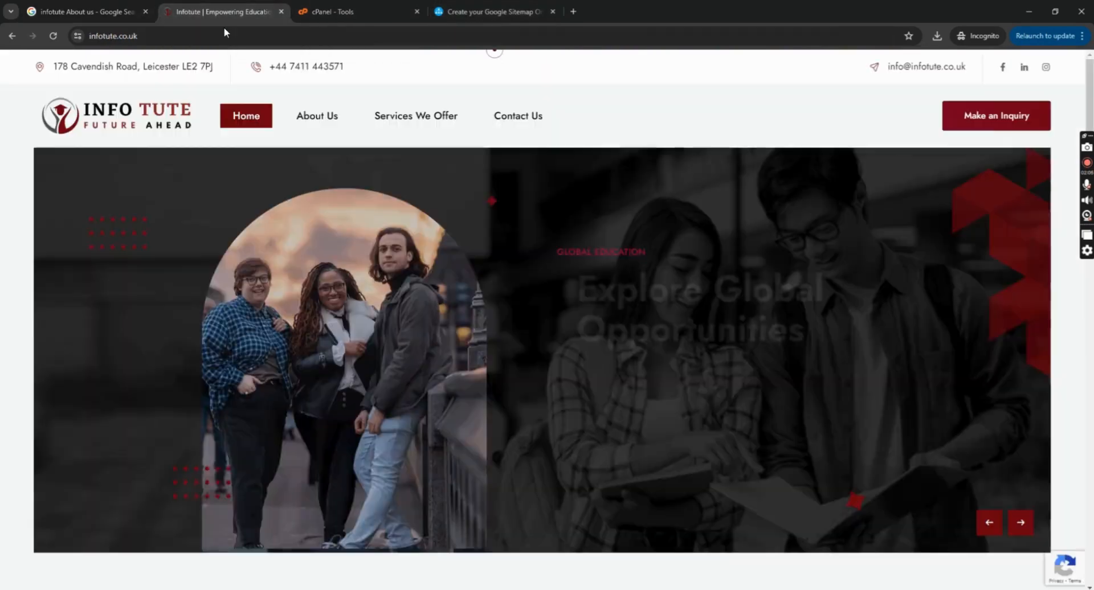
click(186, 35)
key(ctrl+c)
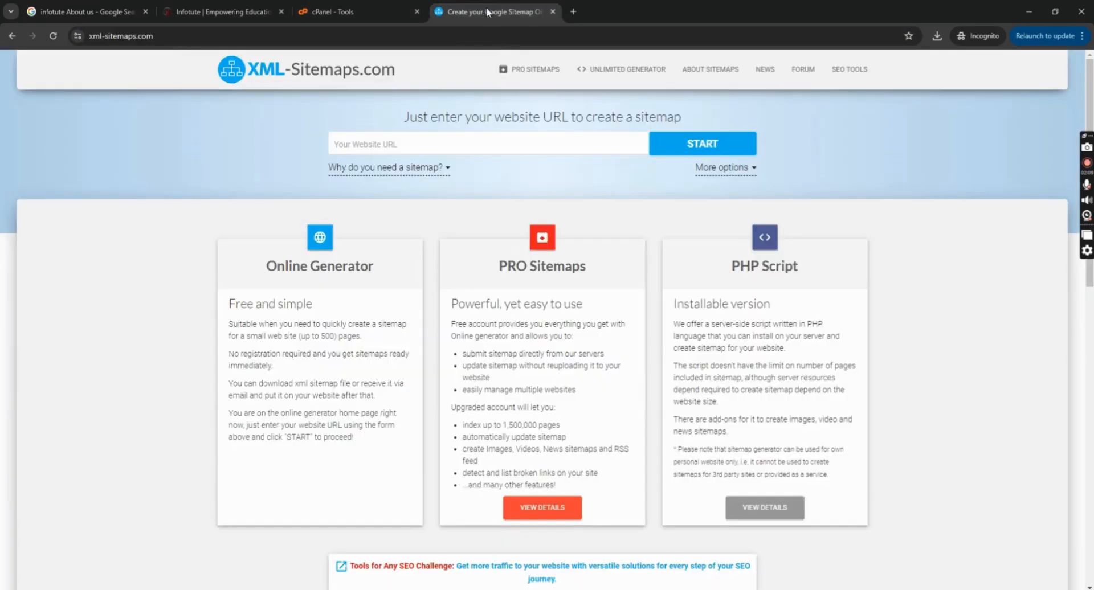
click(487, 10)
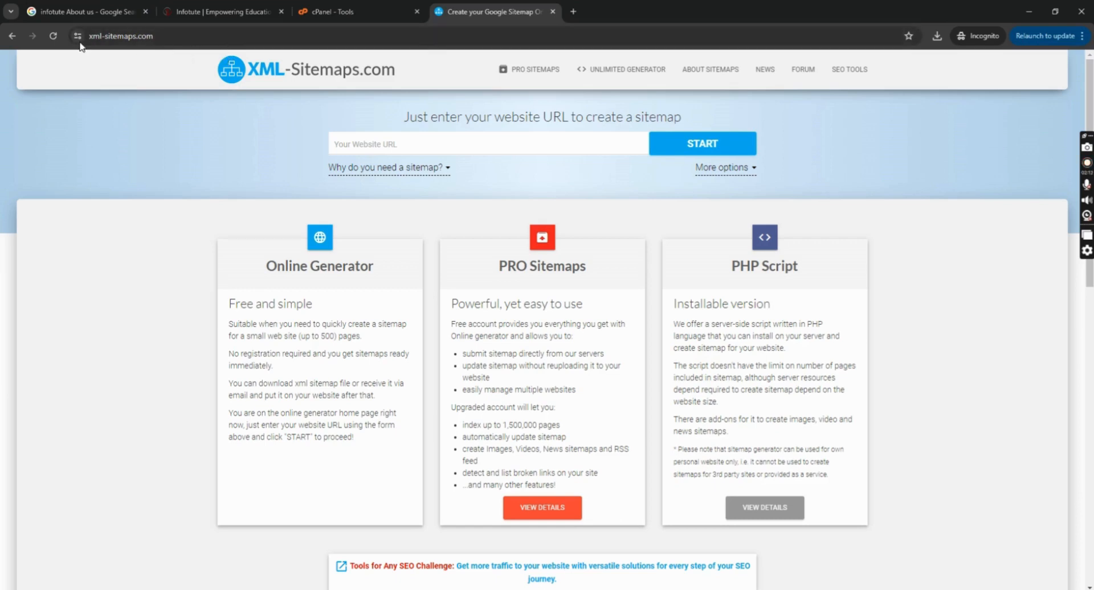
click(388, 136)
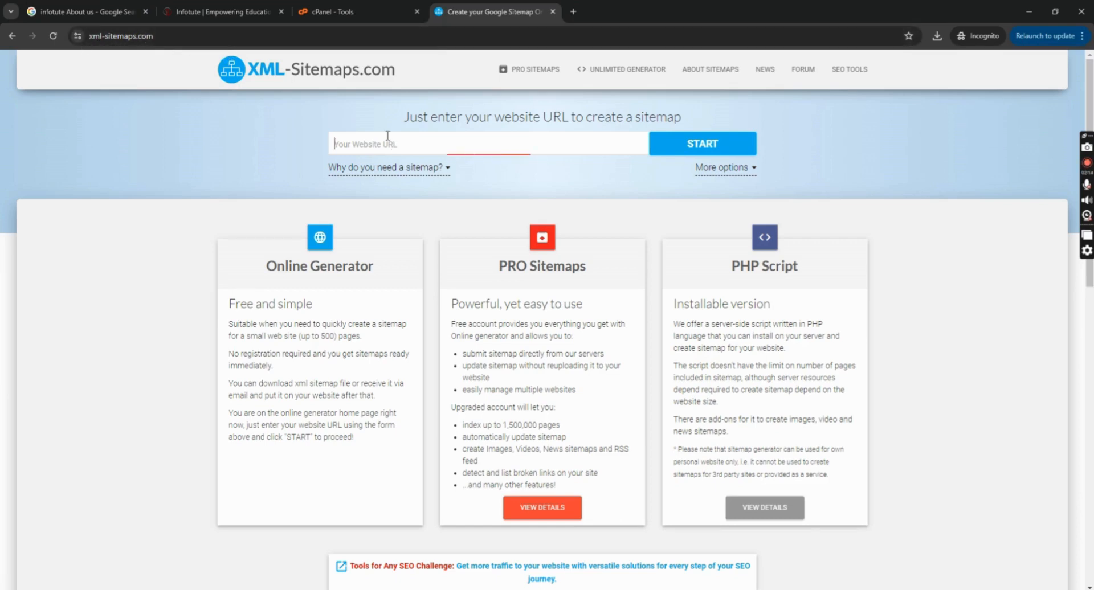
key(ctrl+v)
click(658, 144)
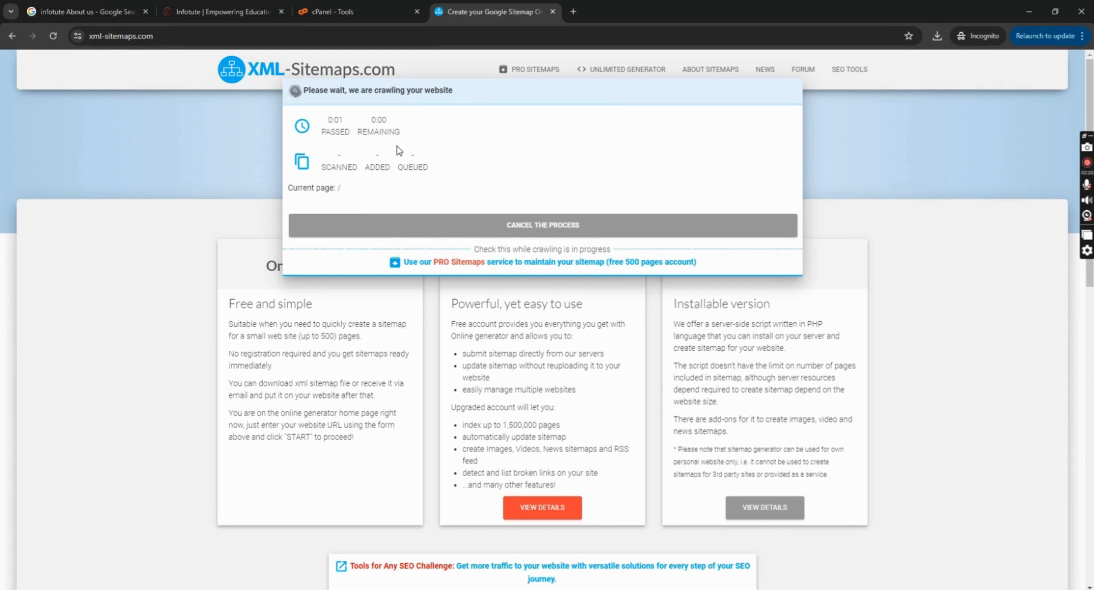
Step: Switch to the signed-in browser window, search Google for "web master console" and enter Google Search Console from the Google Search Console Tools result
click(593, 589)
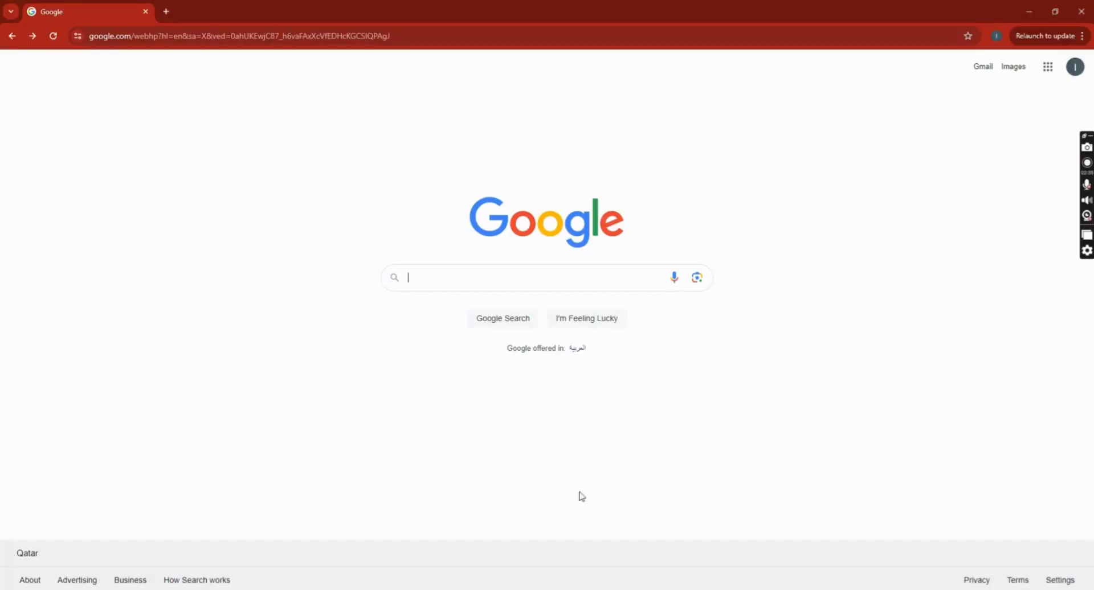
click(434, 282)
text(web mast)
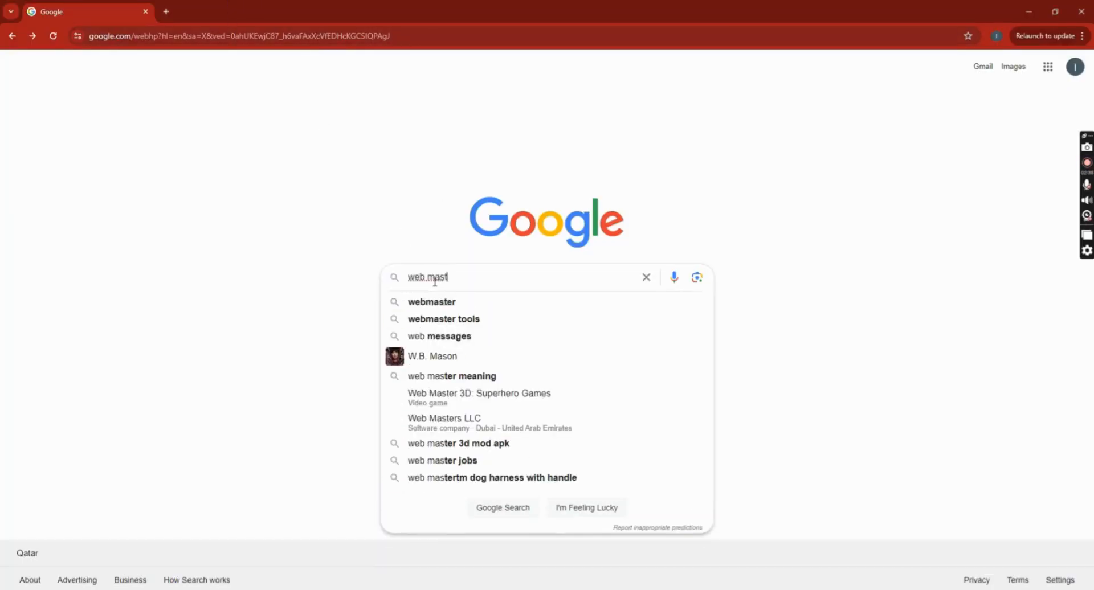
text(er console)
key(Return)
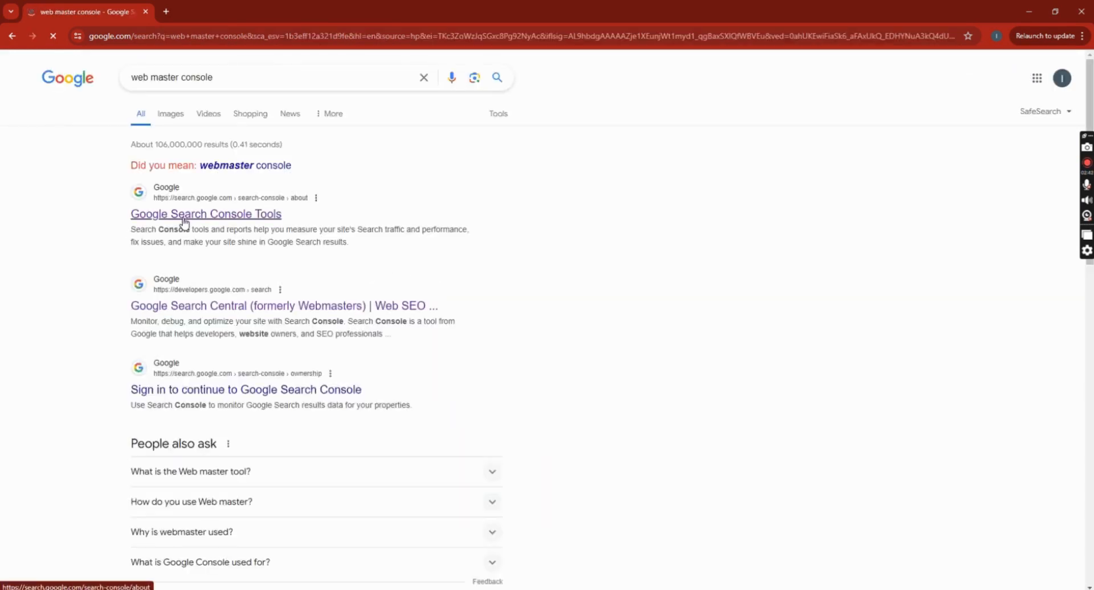
click(201, 216)
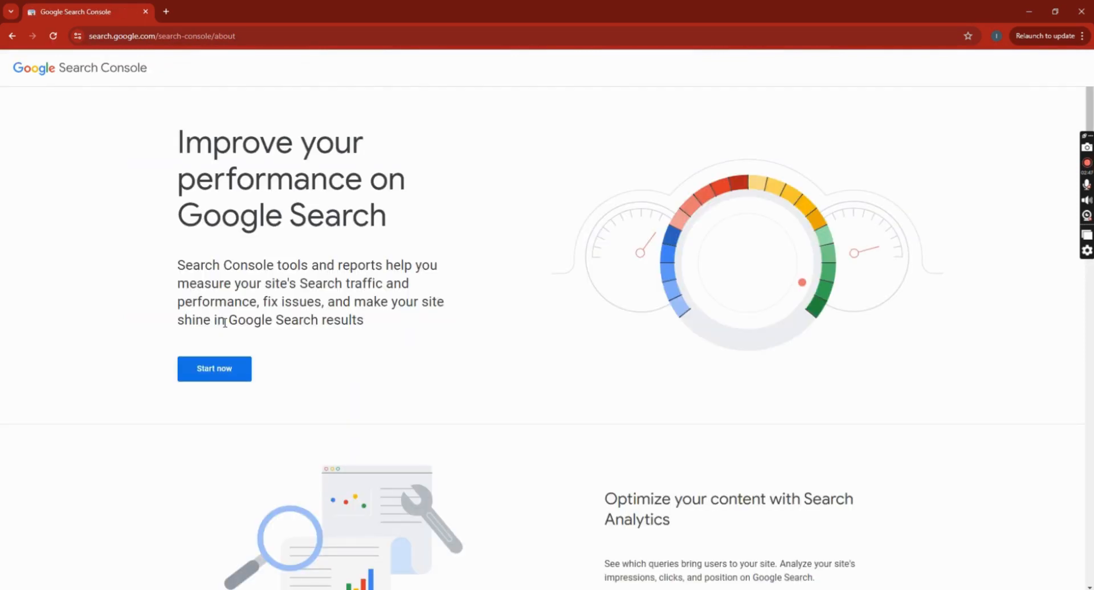
click(231, 379)
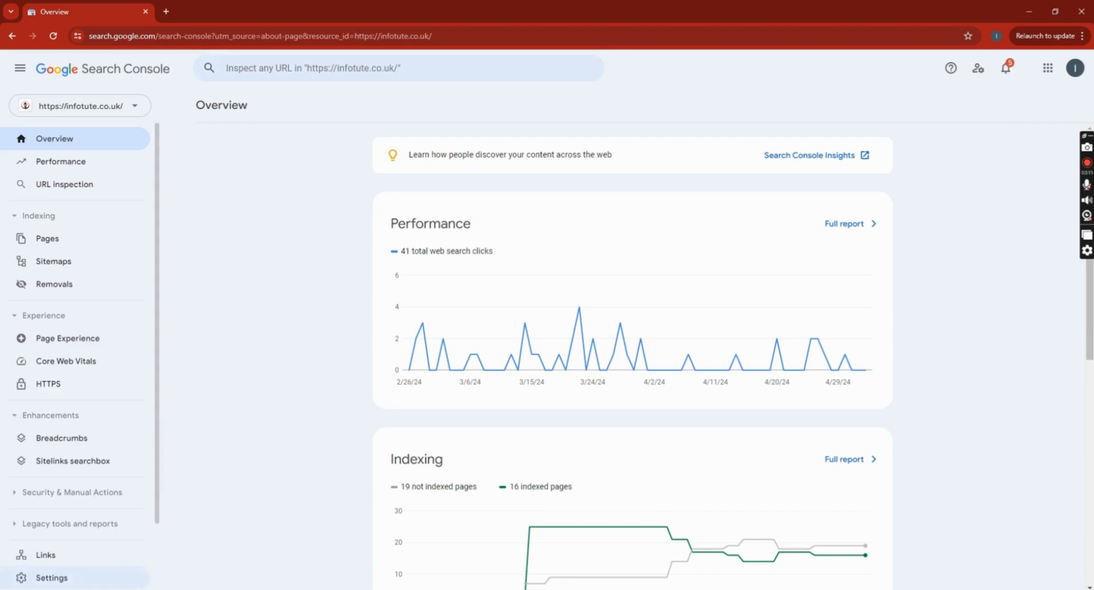
Step: Return to XML-Sitemaps.com, view the generated sitemap's details and download it as sitemap.xml to the Project Web folder
key(alt+Tab)
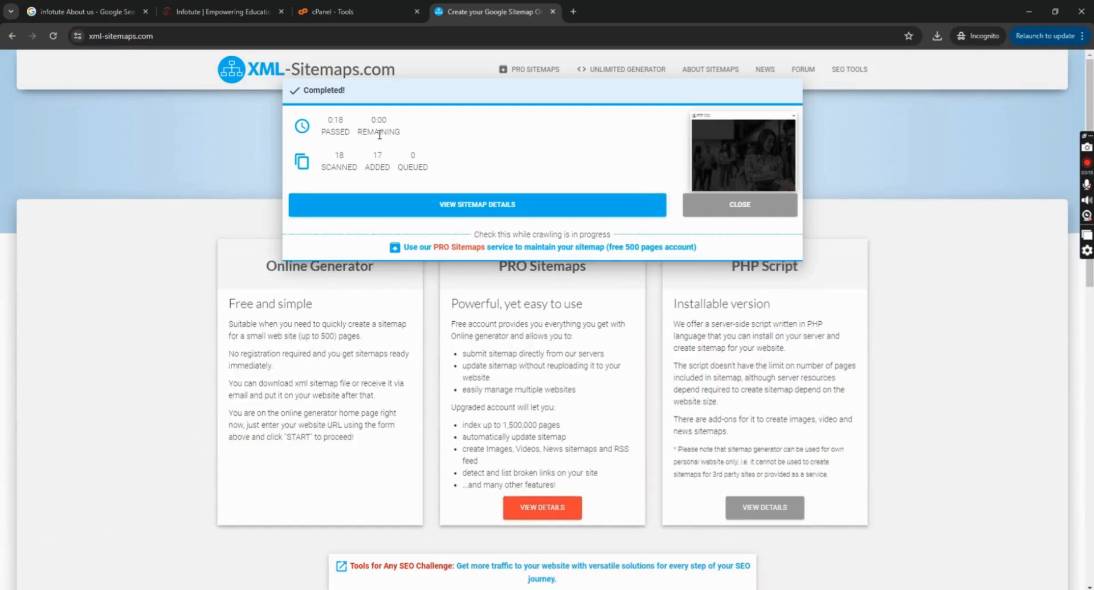
click(498, 204)
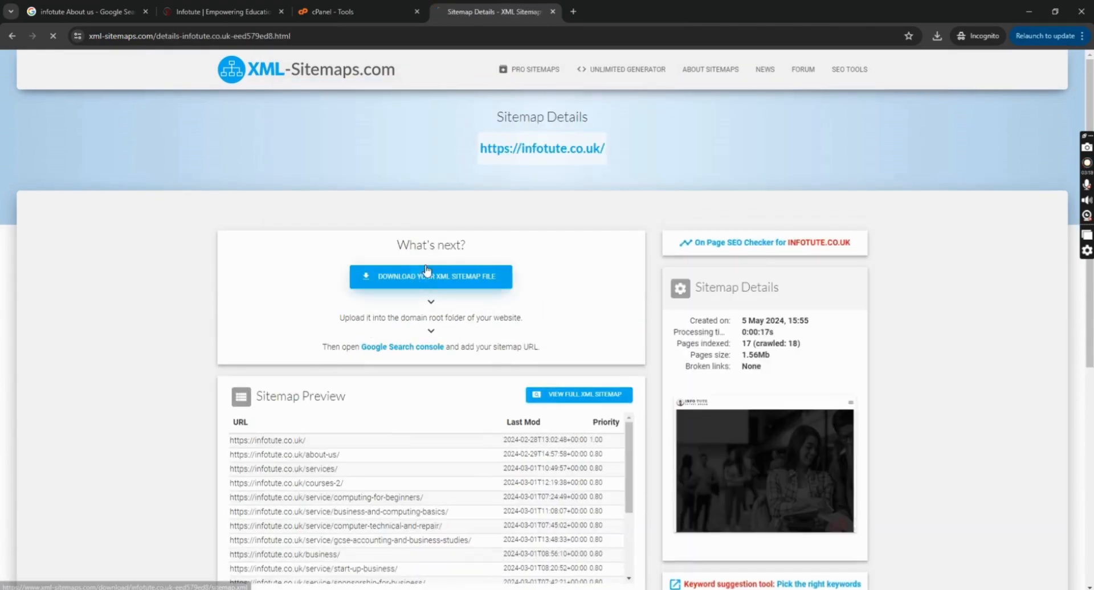
click(446, 272)
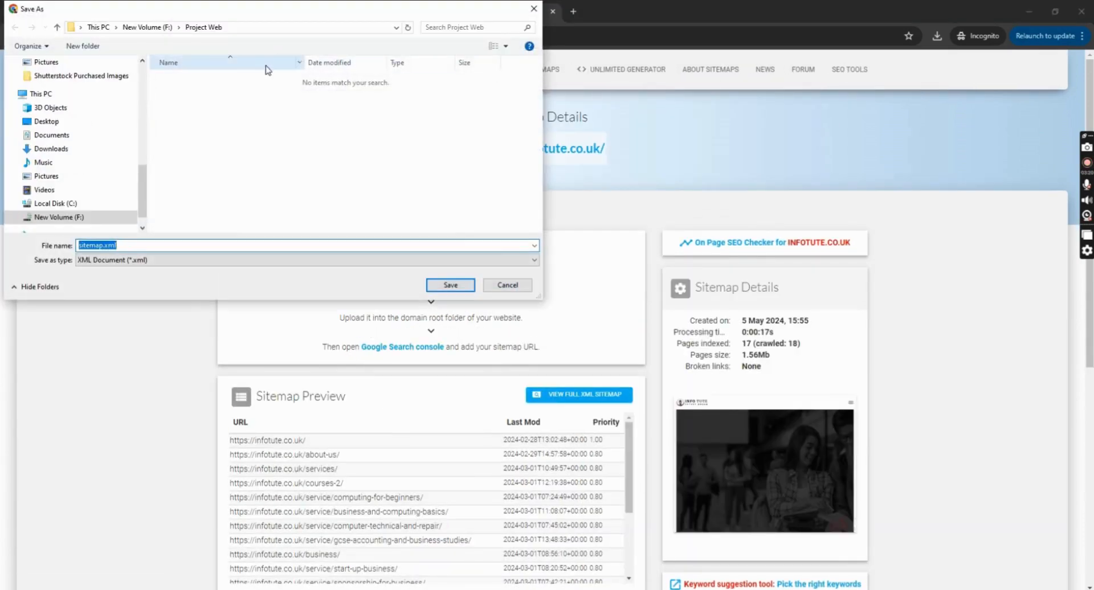
scroll(66, 111, up, 7)
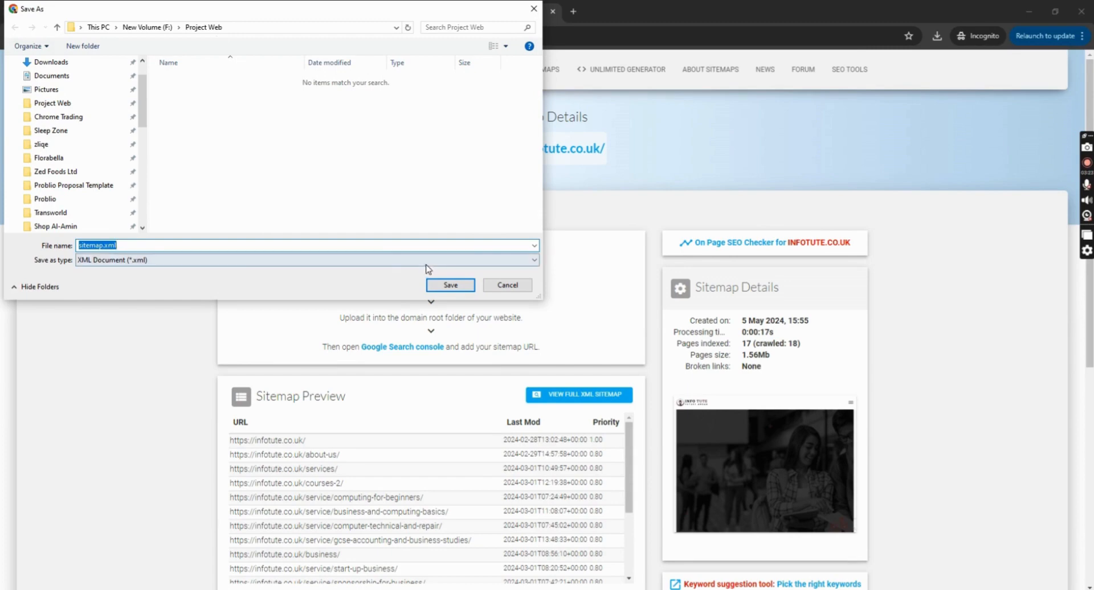
click(450, 286)
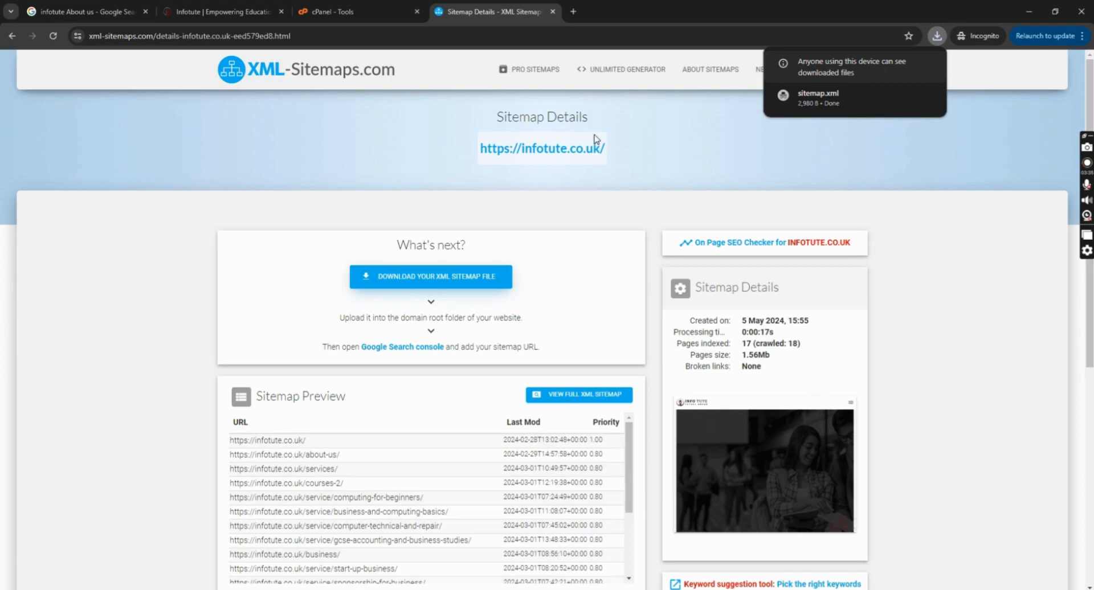
click(672, 138)
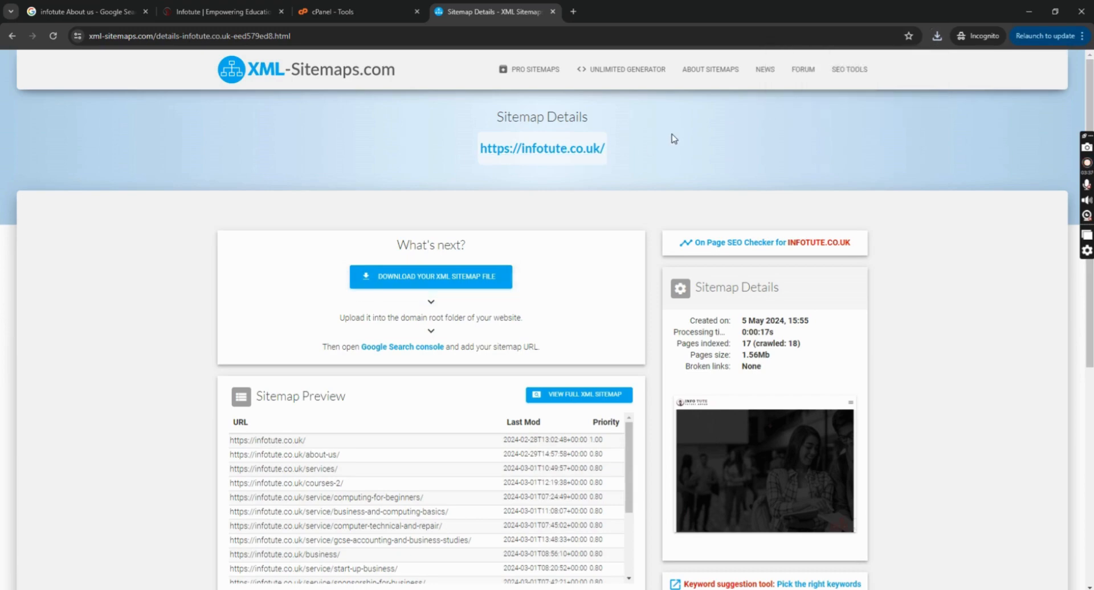
Step: Switch to Google Search Console and try to add infotute.co.uk as a domain property, continuing to the DNS ownership verification
key(alt+Tab)
click(82, 107)
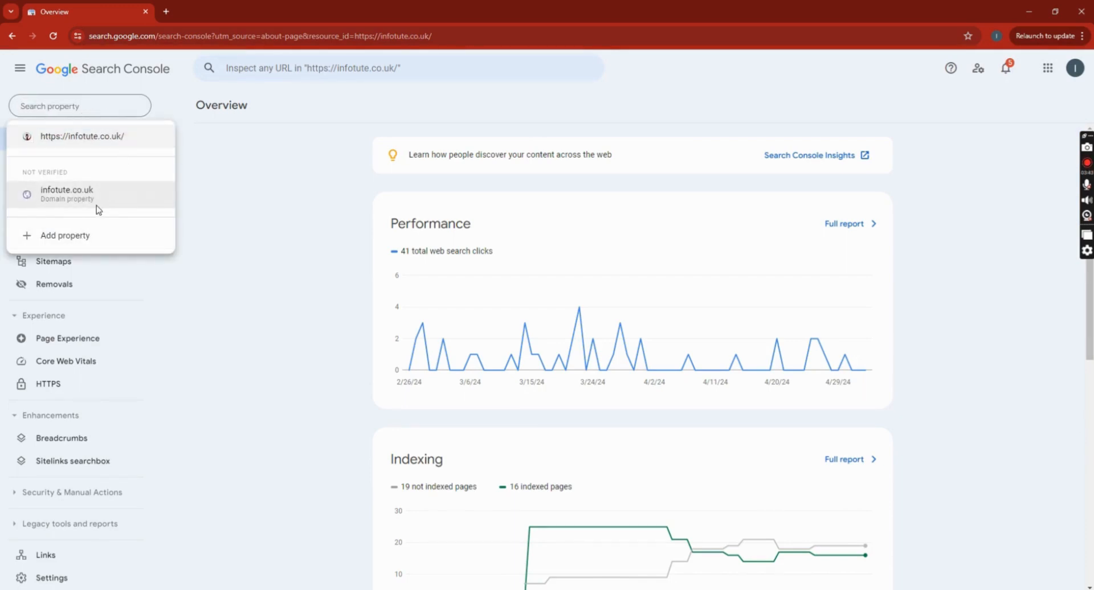
click(85, 240)
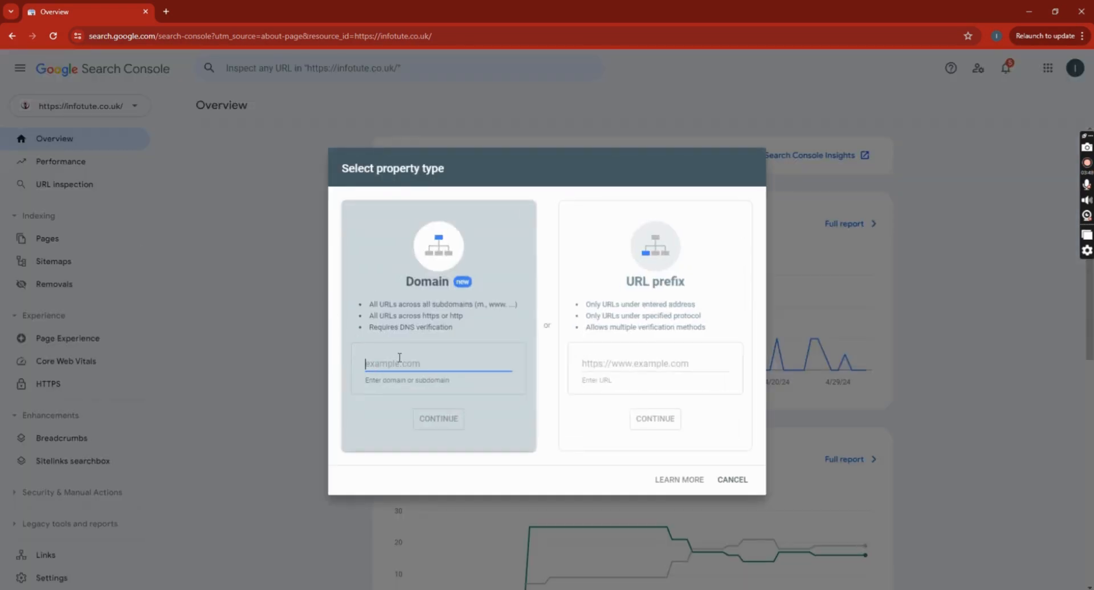
text(infotute.co.uk)
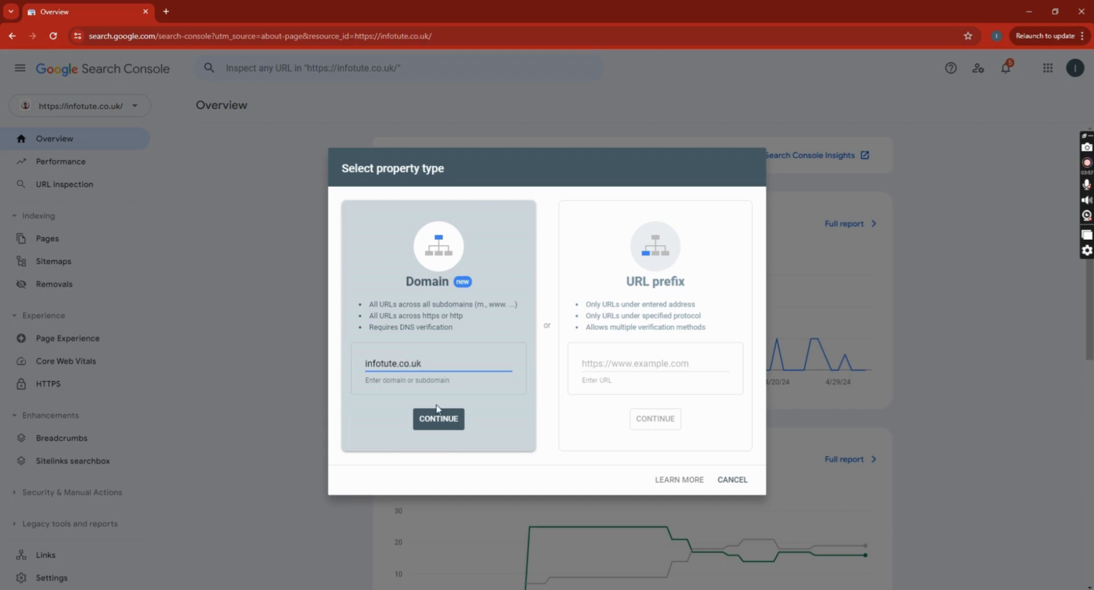
click(440, 419)
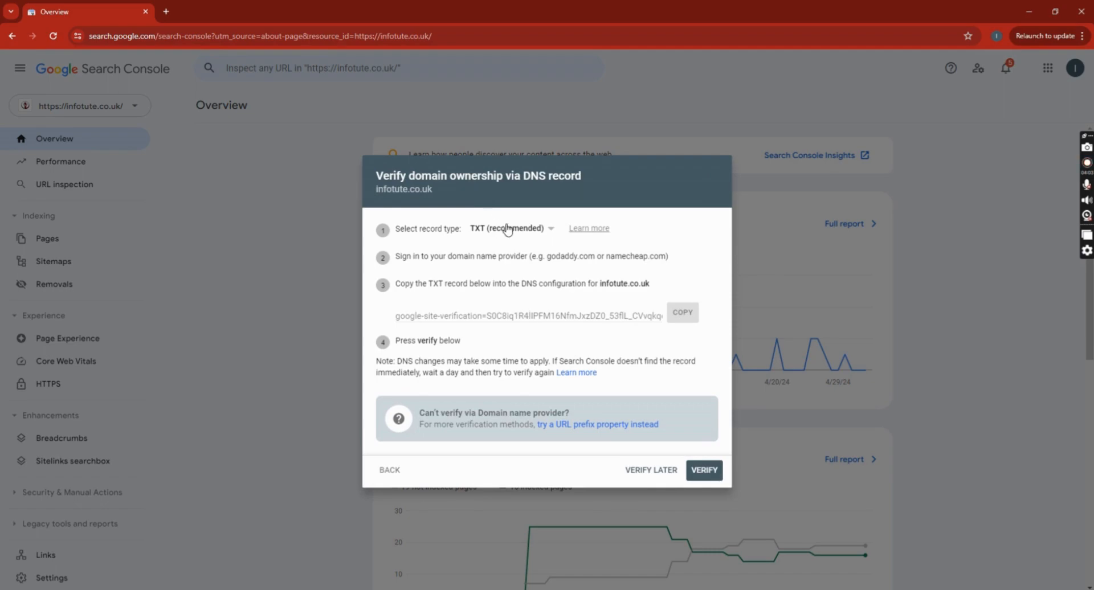
Step: Switch to cPanel, view the DNS zone records for infotute.co.uk in the Zone Editor, and return to the tools overview
key(alt+Tab)
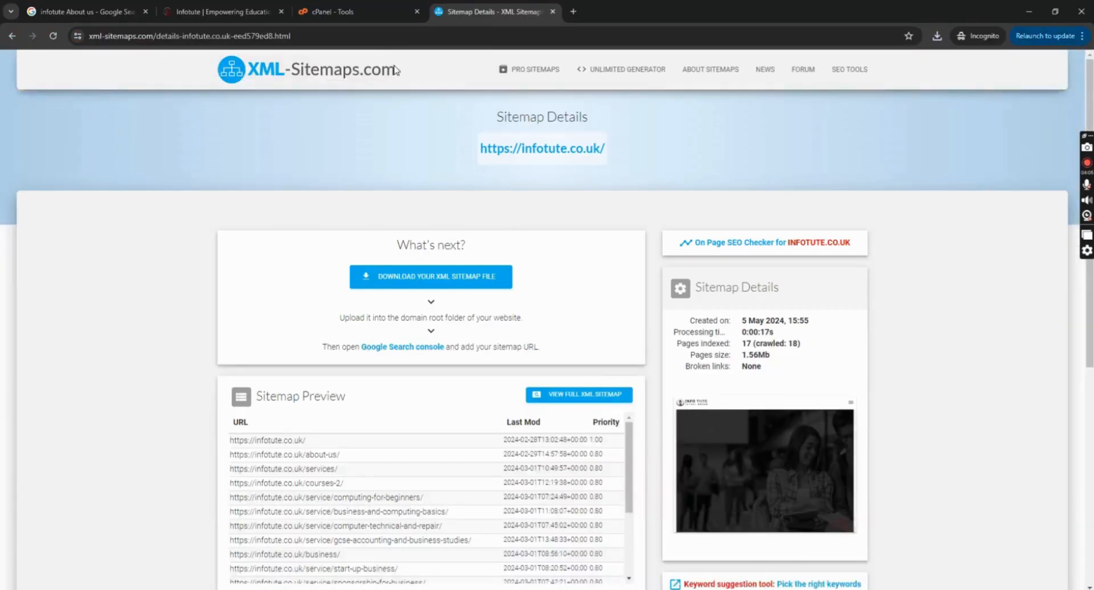
click(342, 12)
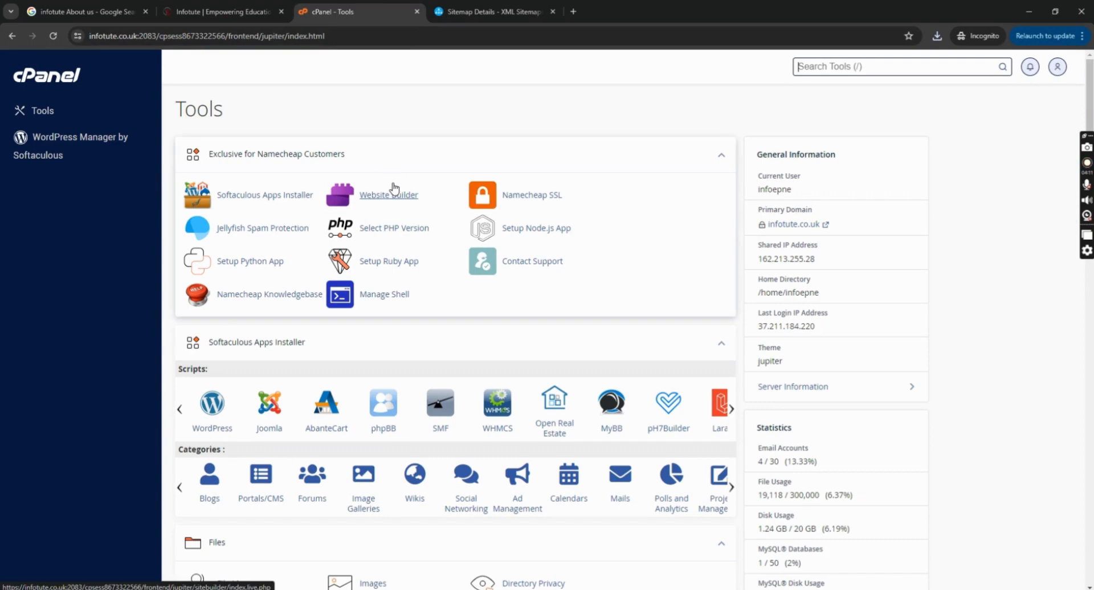
scroll(393, 188, down, 15)
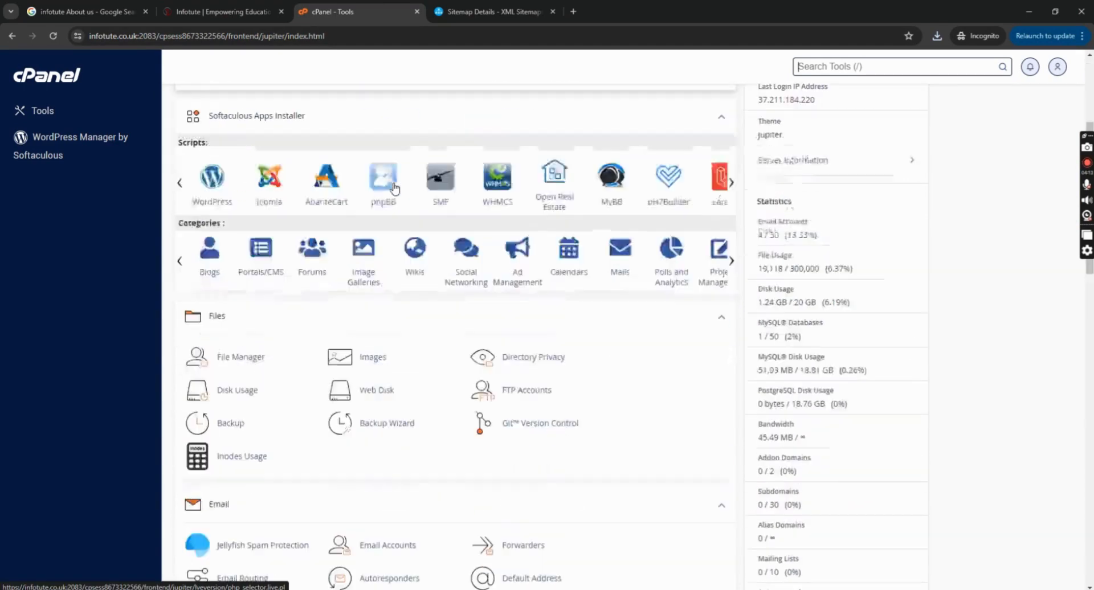
scroll(530, 289, down, 1)
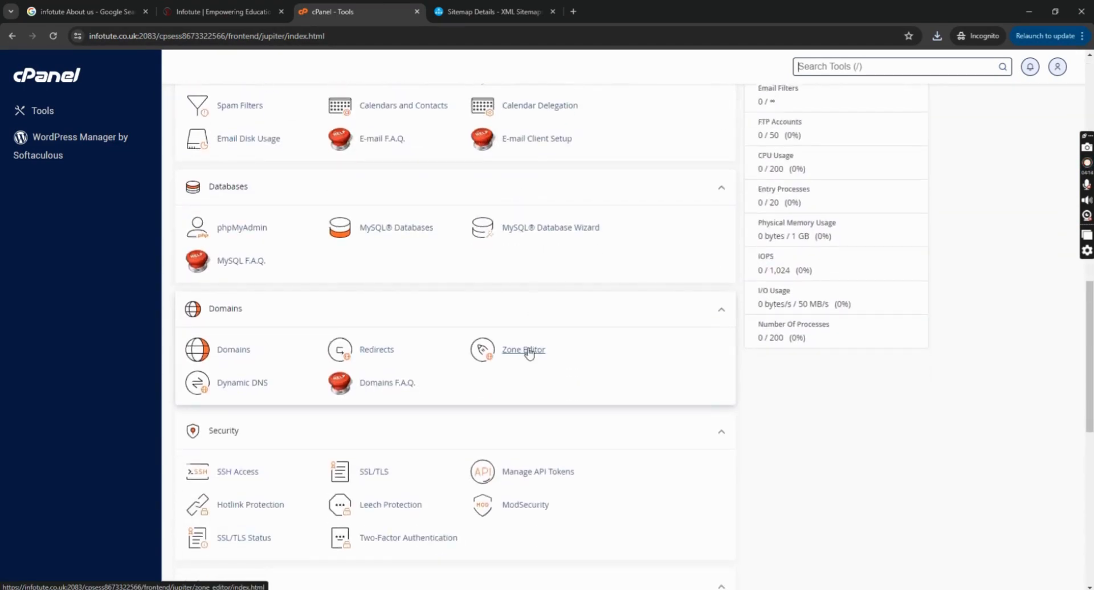
click(530, 350)
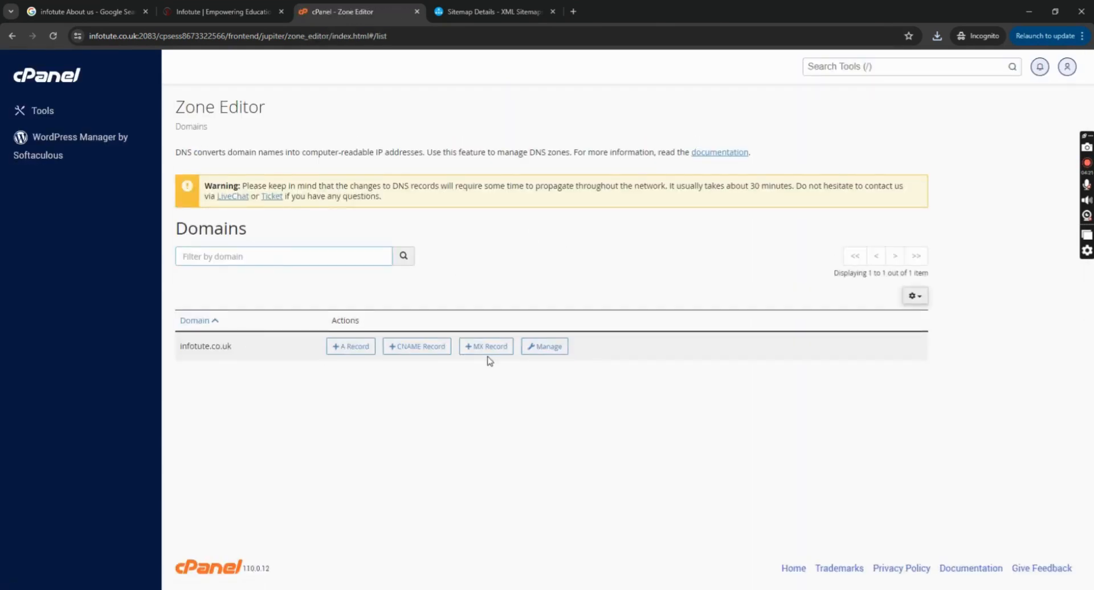
click(540, 347)
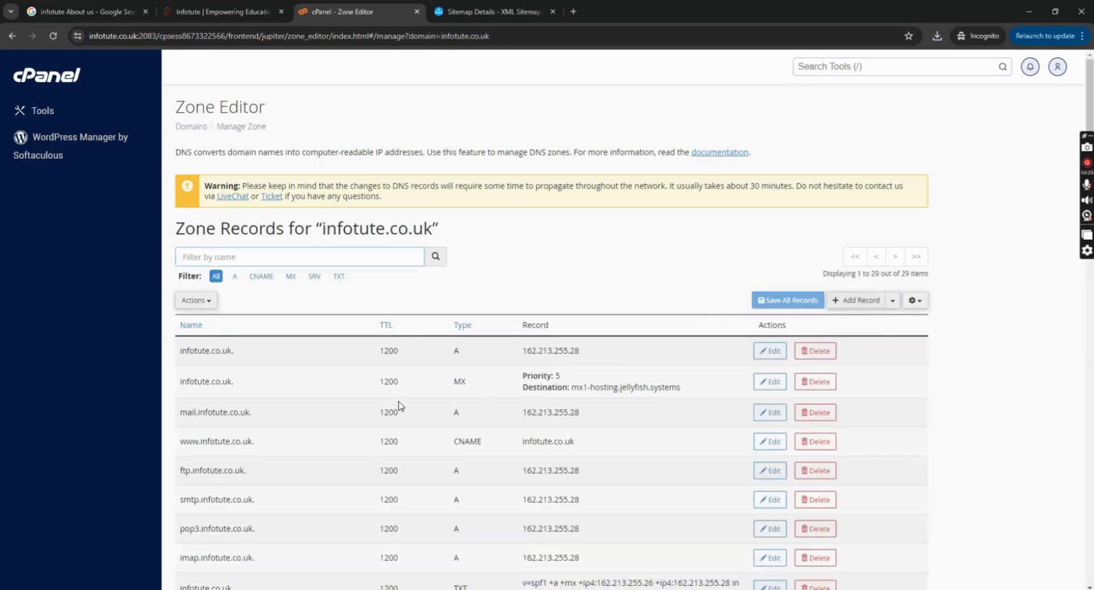
click(44, 76)
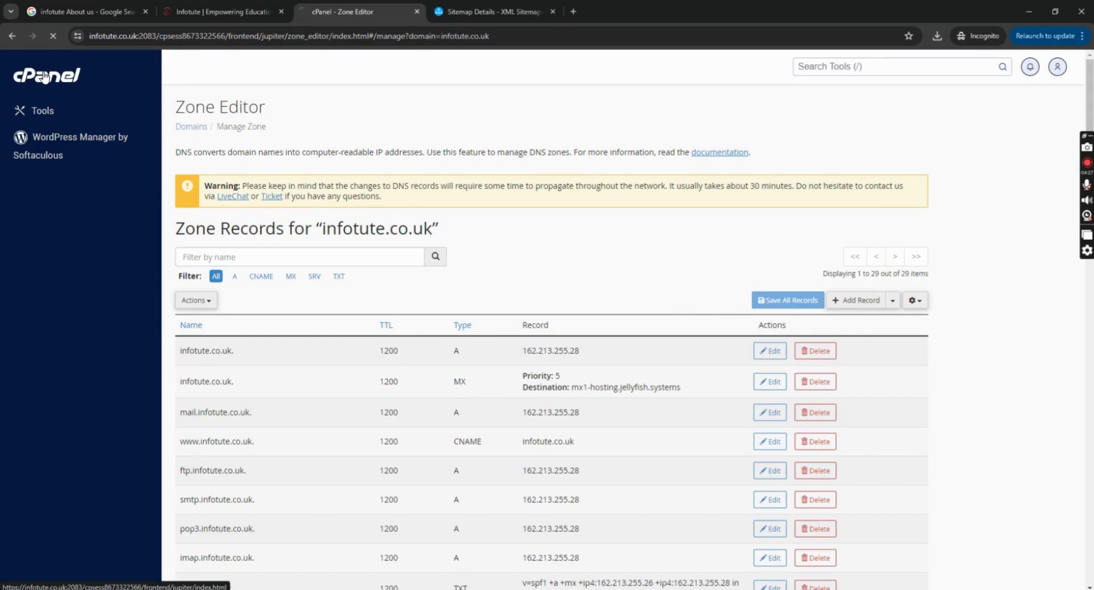
key(alt+Tab)
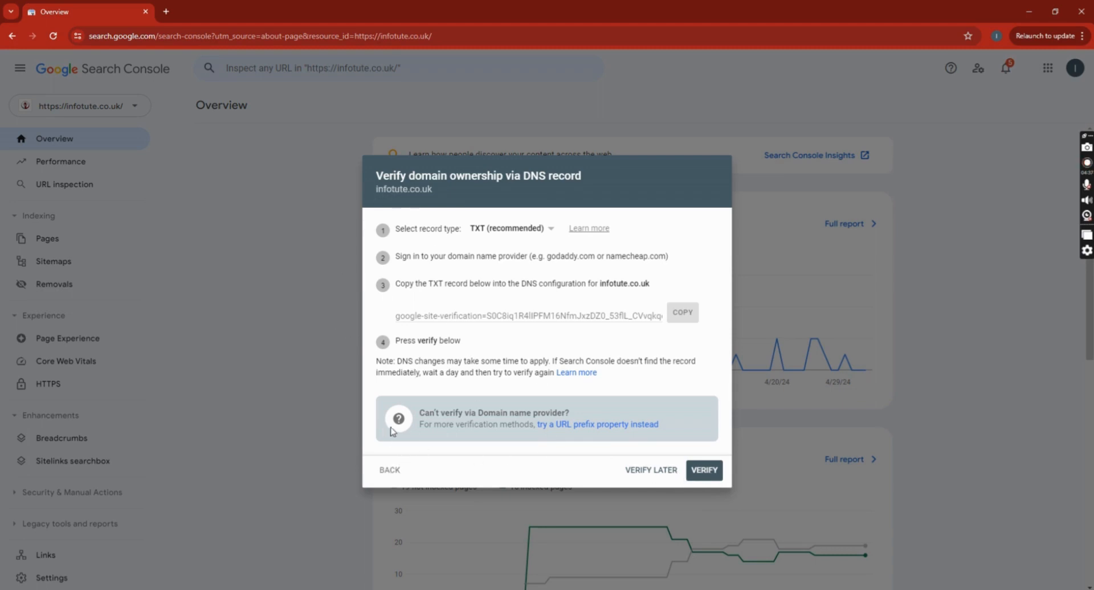
click(390, 470)
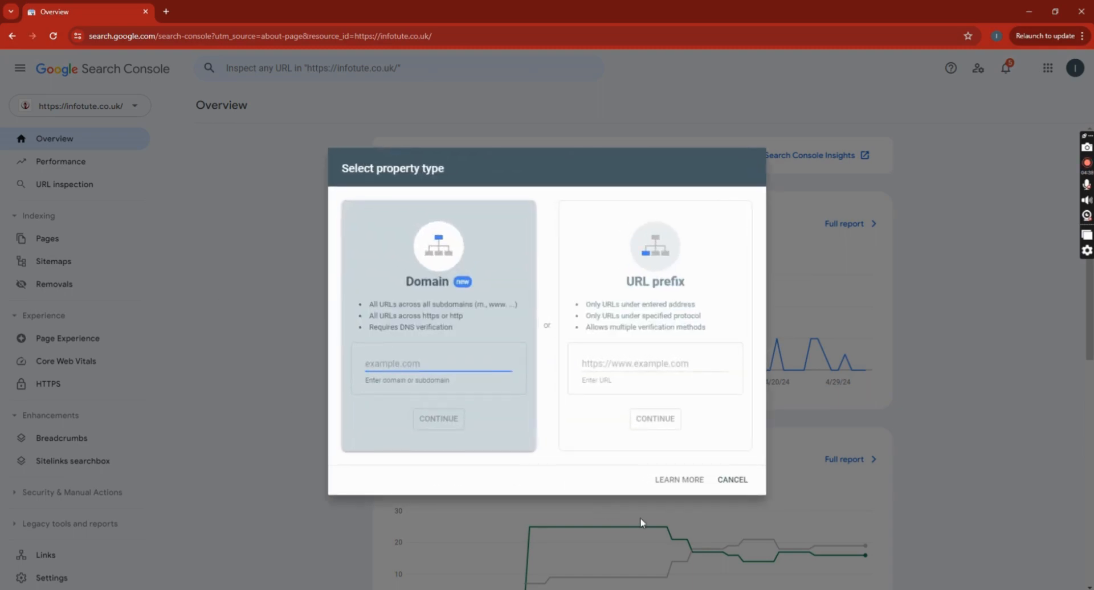
click(721, 490)
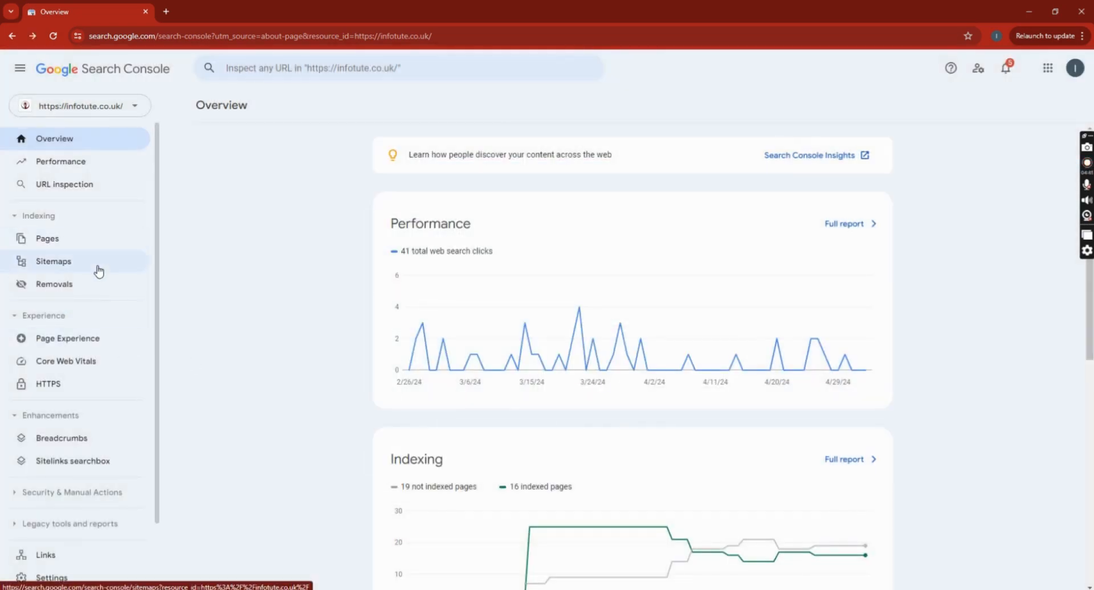
click(82, 265)
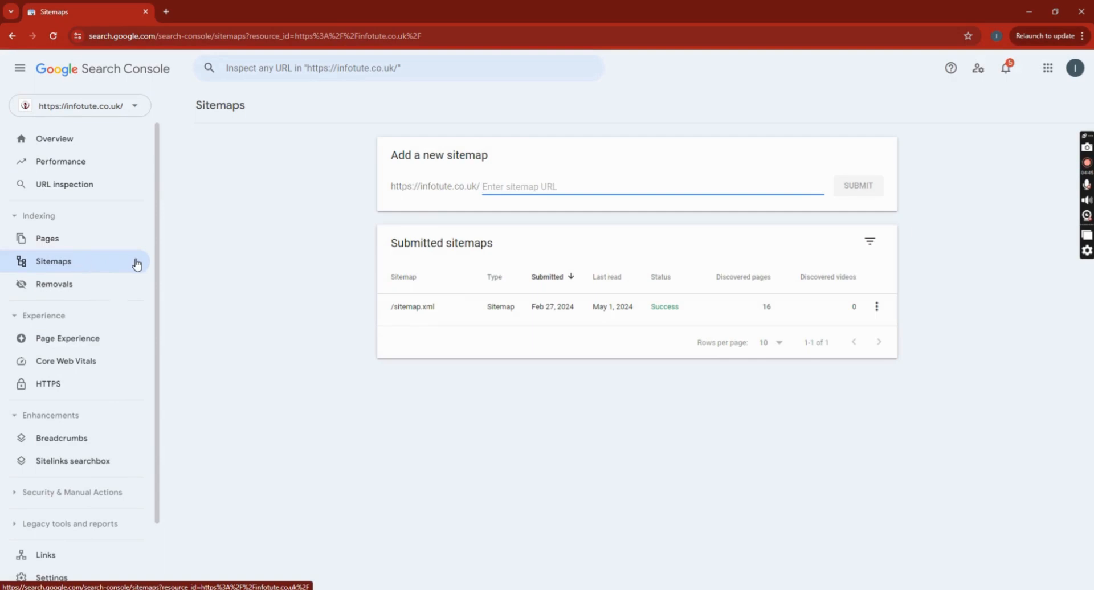
Step: Switch back to cPanel and open the public_html folder in File Manager
key(alt+Tab)
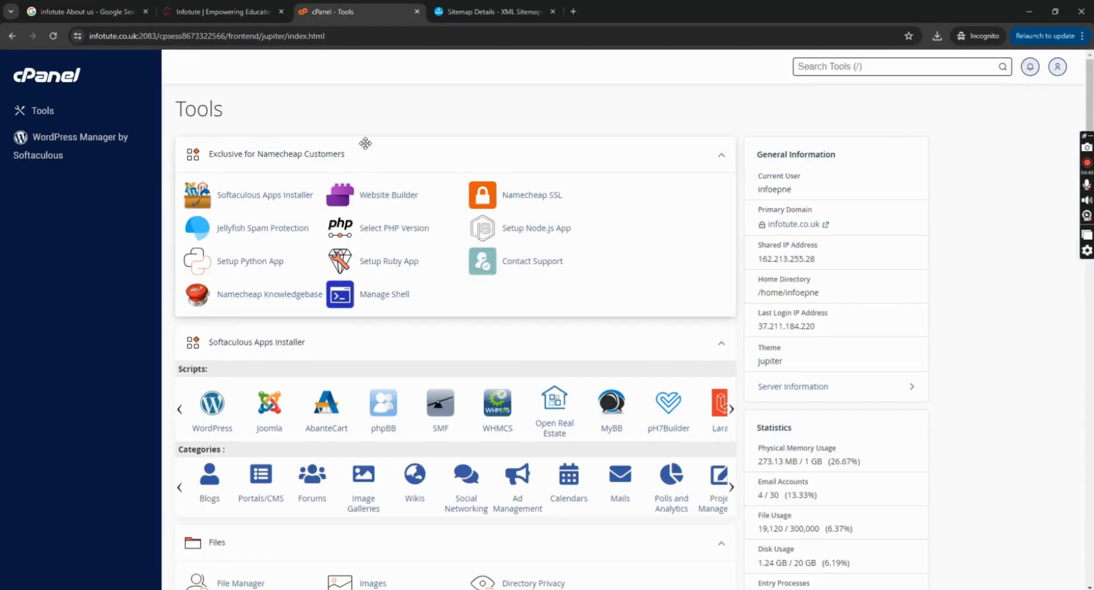
key(/)
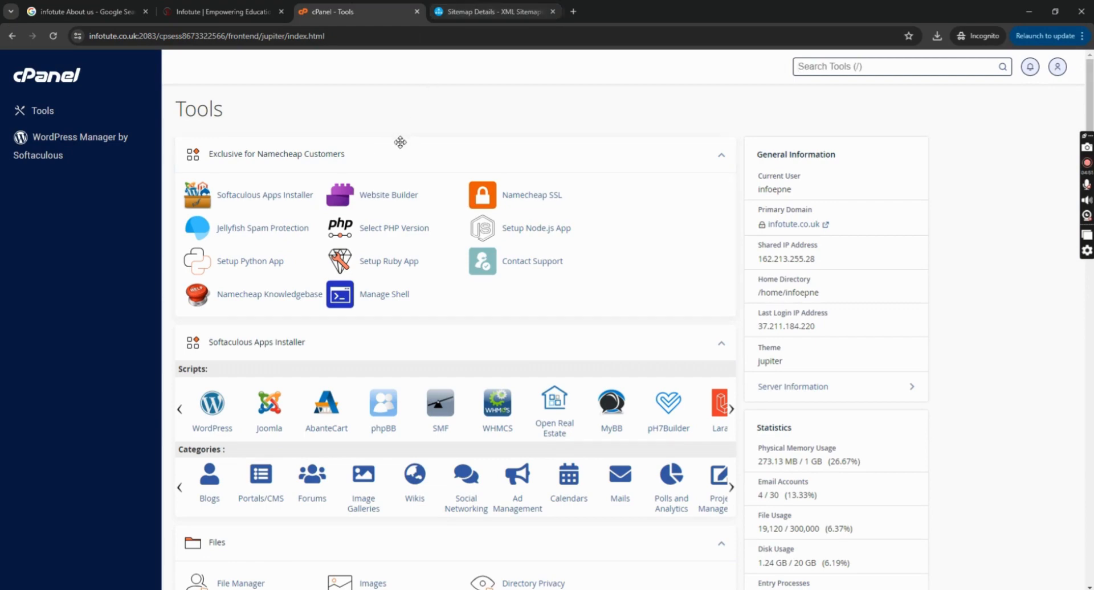
scroll(392, 143, down, 1)
scroll(392, 143, down, 6)
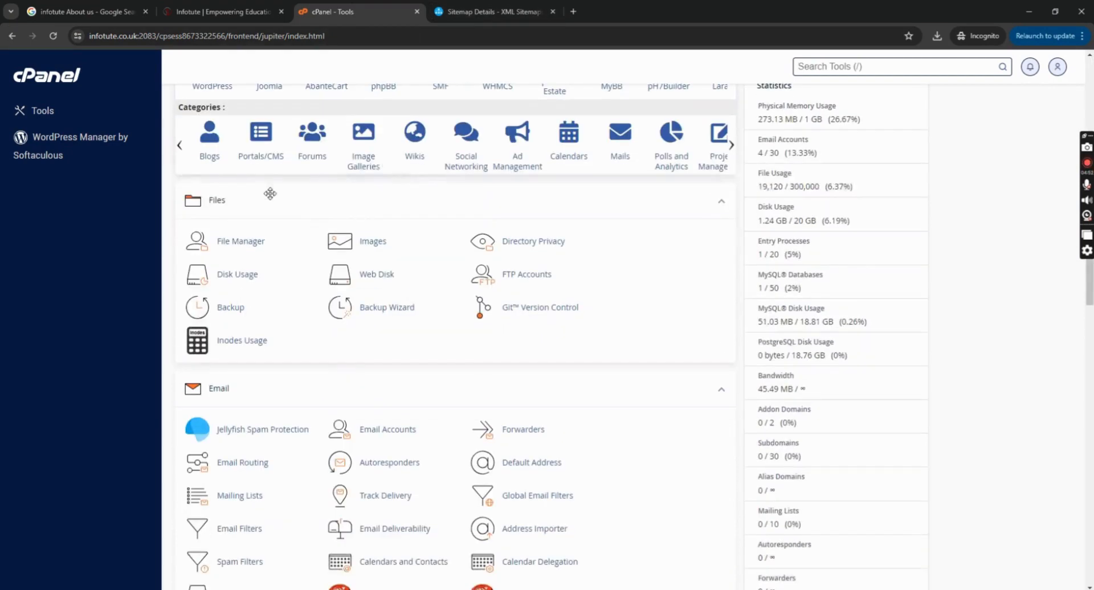
click(236, 249)
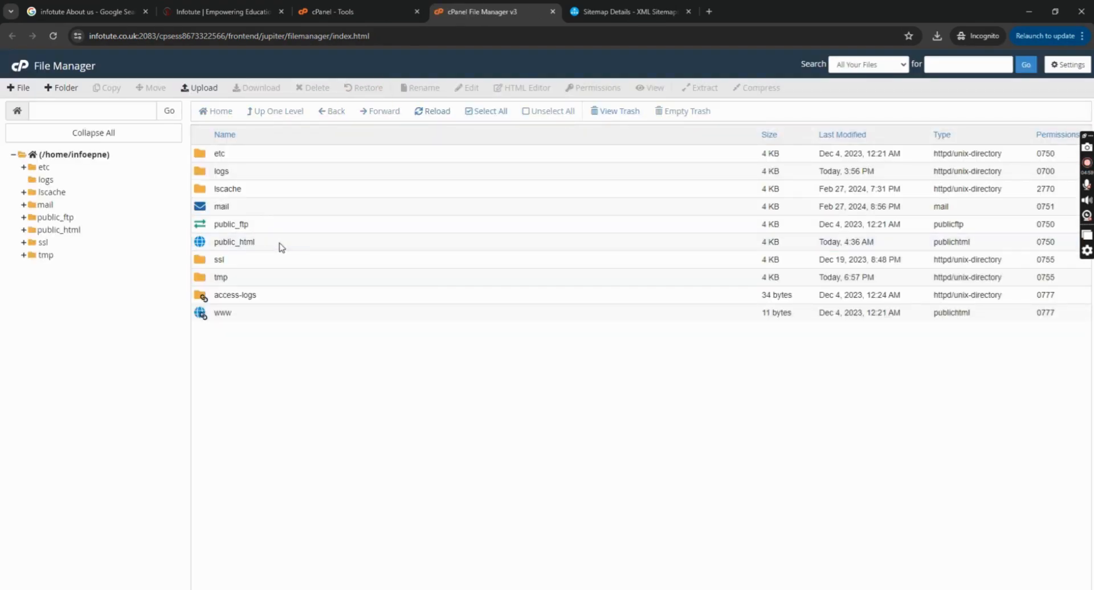
double_click(279, 244)
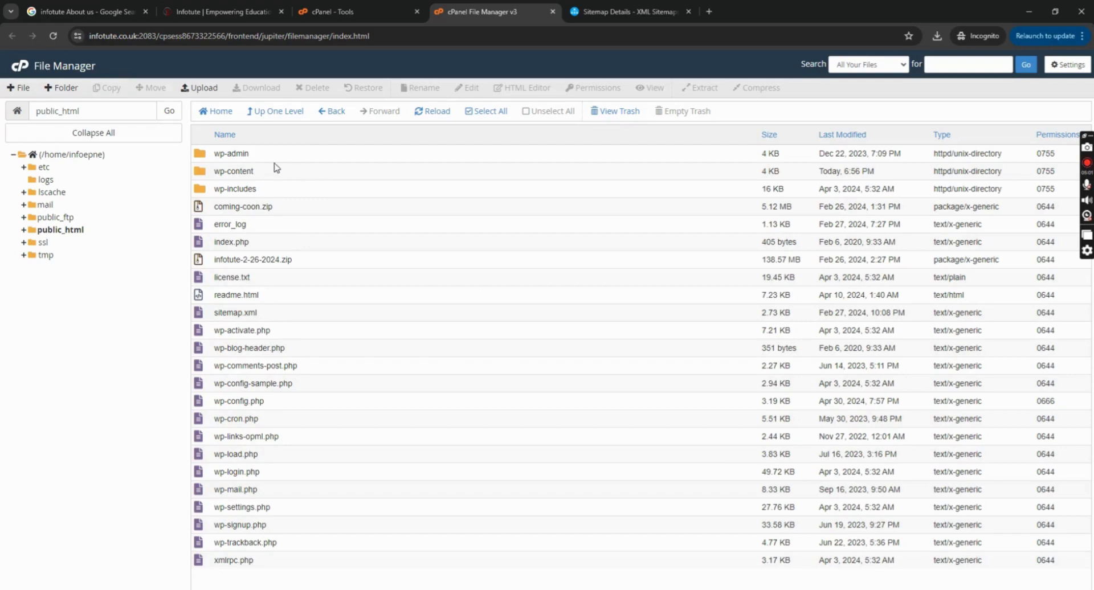
Step: Try to upload sitemap.xml from the Project Web folder to public_html, and close the upload page without overwriting the existing file
click(197, 87)
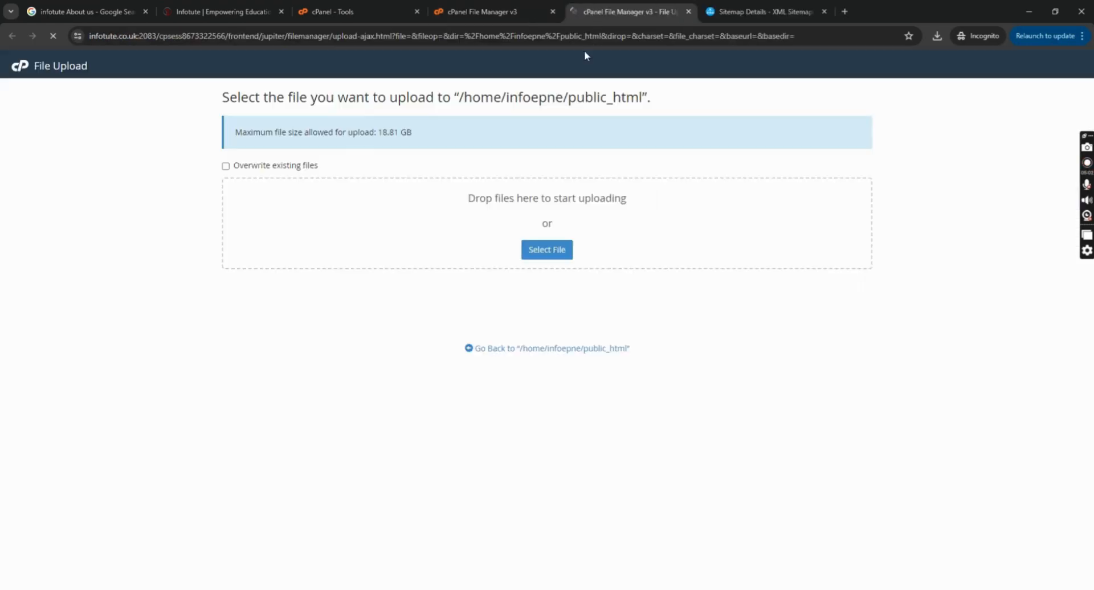
click(548, 255)
scroll(55, 156, up, 5)
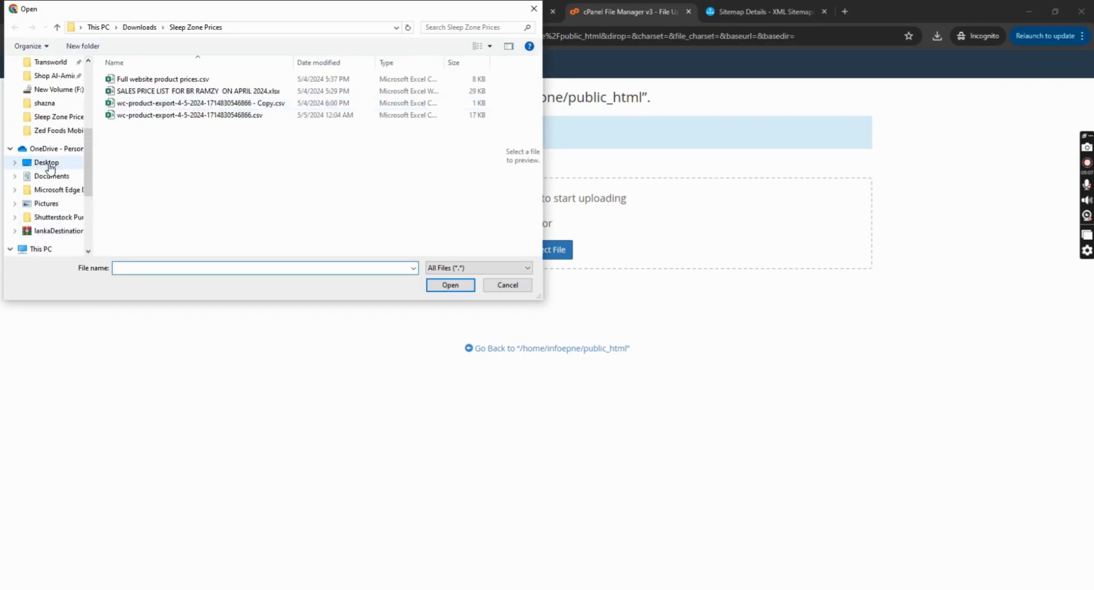
click(52, 142)
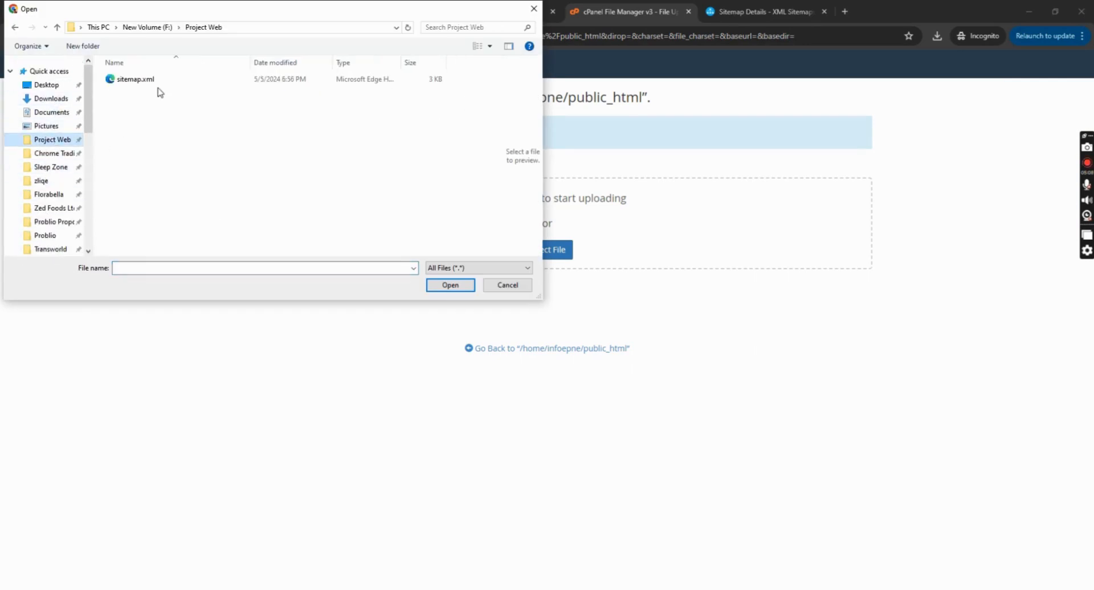
click(161, 81)
click(443, 285)
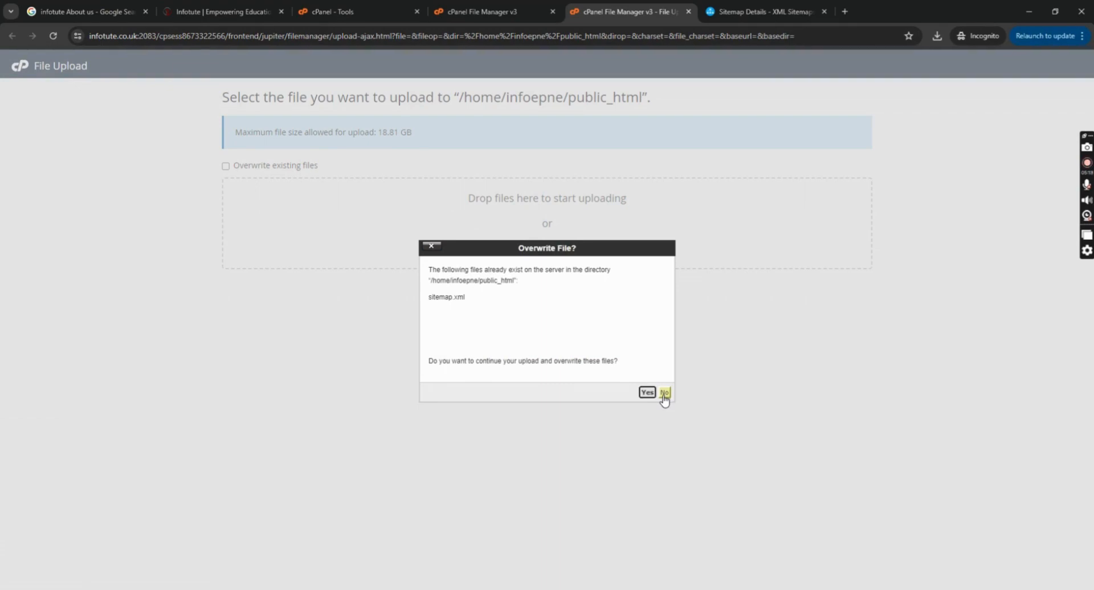
click(689, 12)
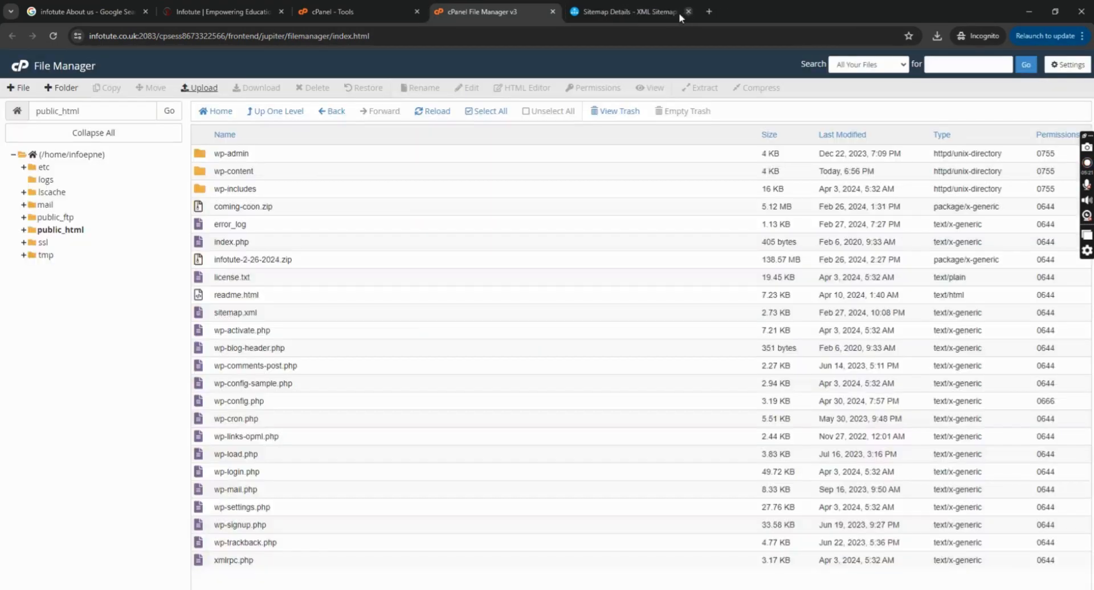
Step: Select sitemap.xml in public_html, view infotute.co.uk/sitemap.xml on the live website, and go back to the home page
click(272, 317)
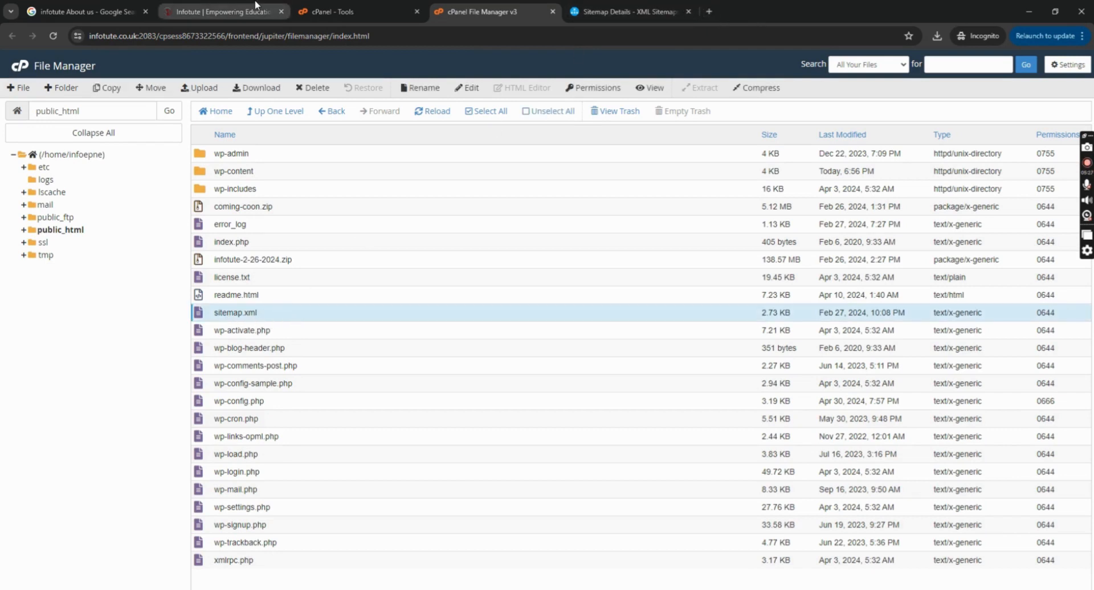
click(222, 12)
click(164, 36)
click(163, 36)
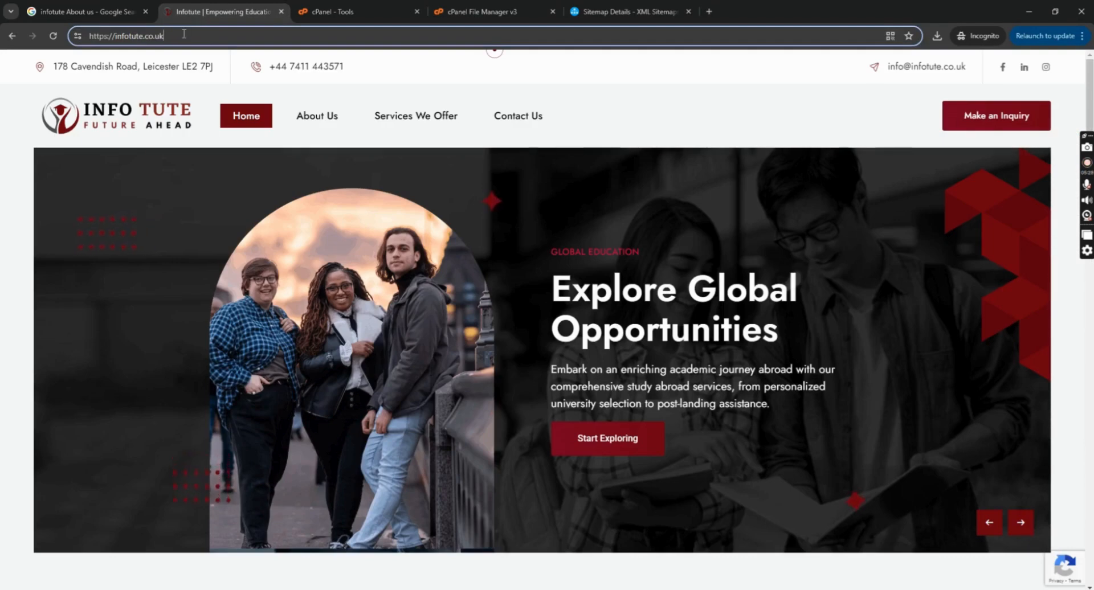
text(/site)
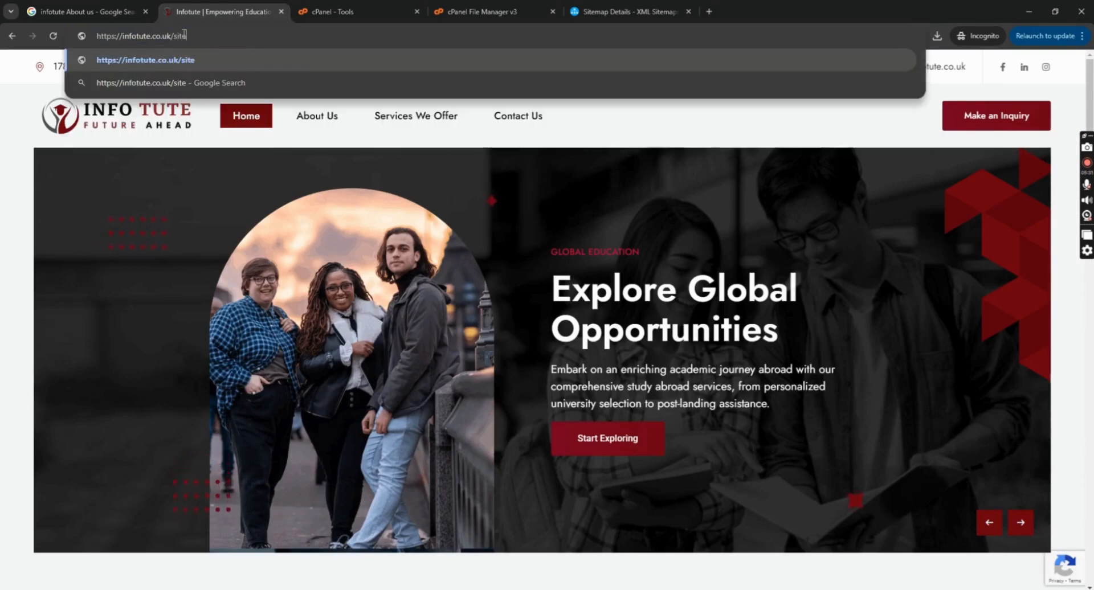
text(map.xml)
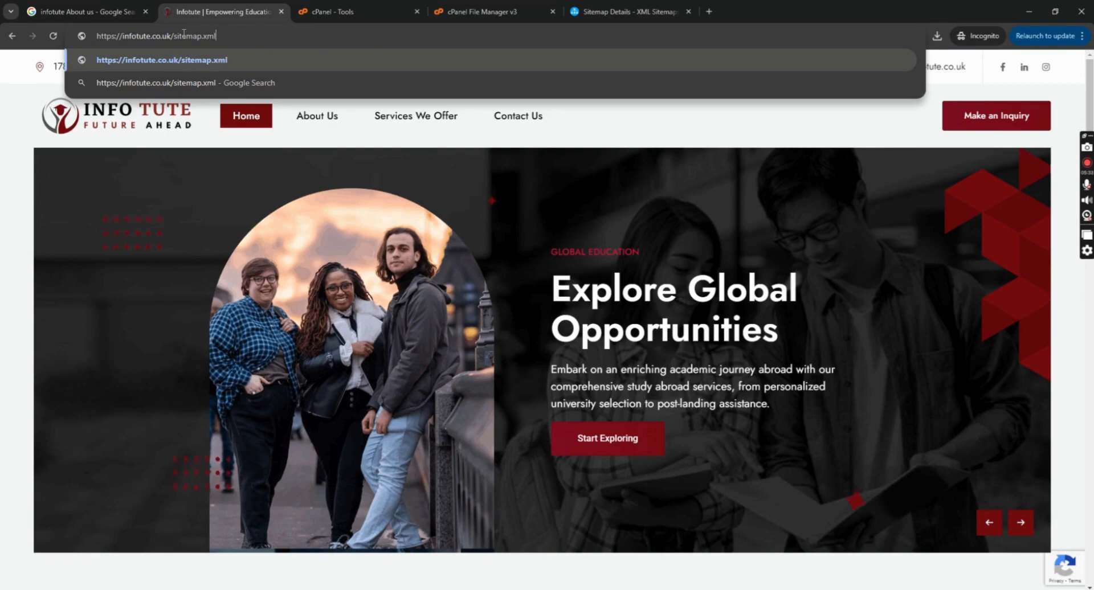
key(ctrl+a)
key(Return)
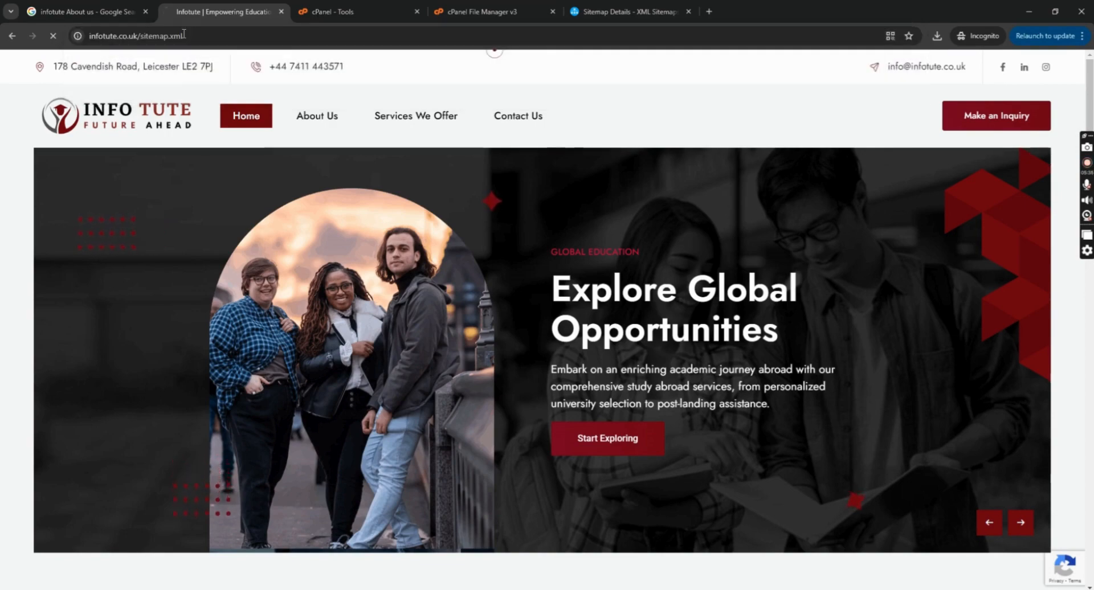
scroll(142, 219, down, 3)
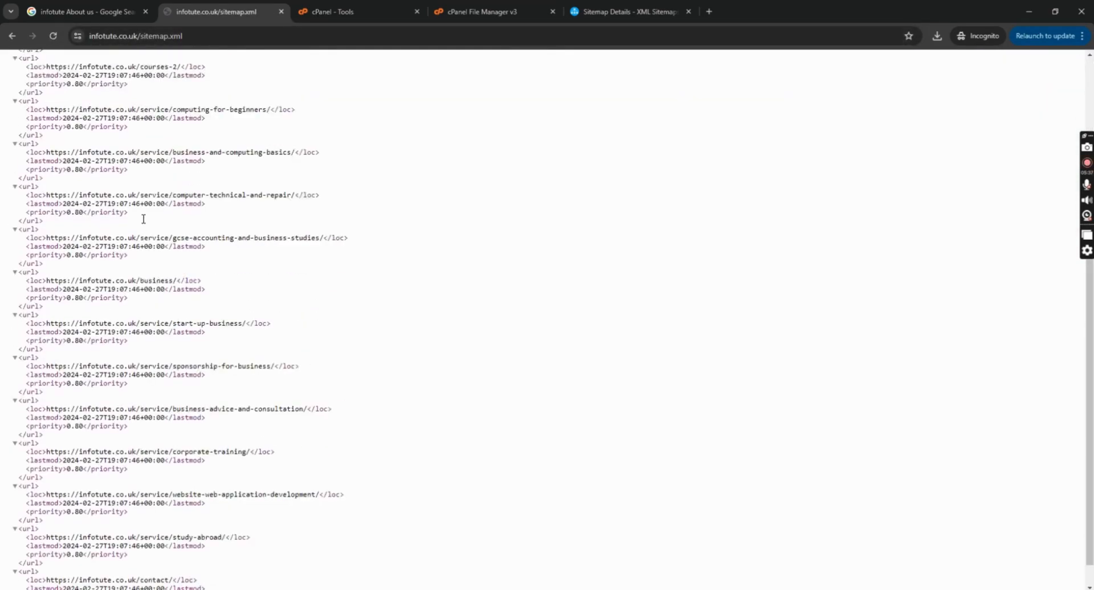
click(12, 36)
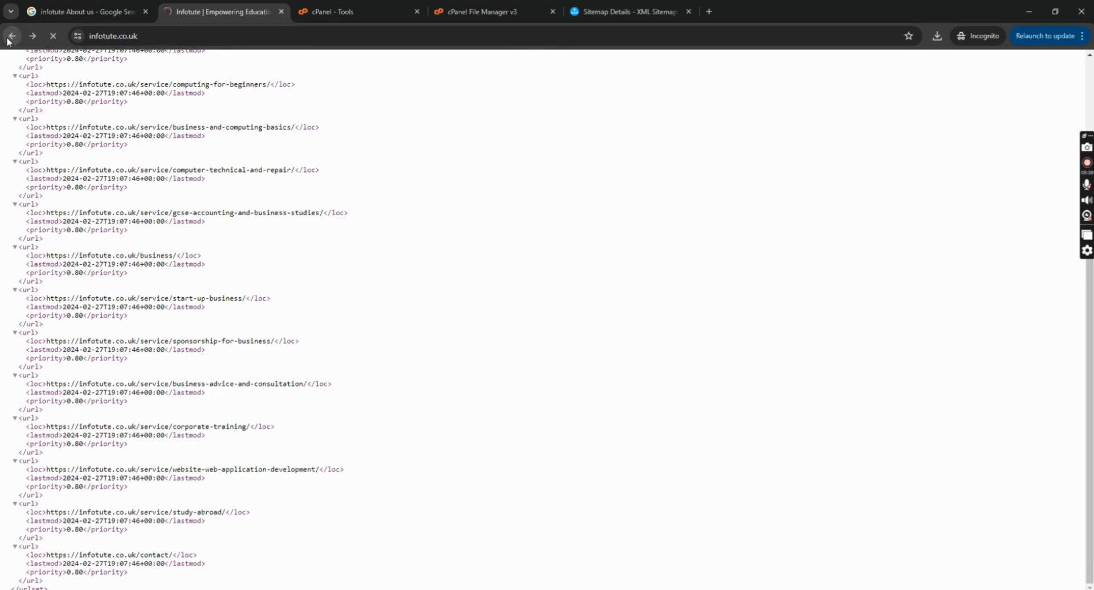
key(alt+Tab)
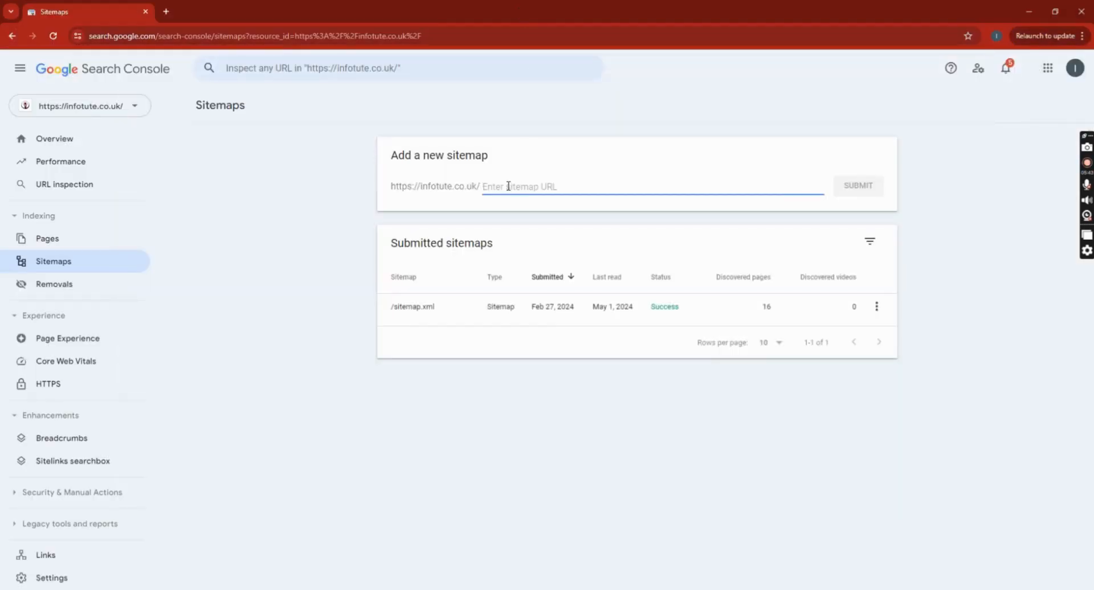
text(sitemap.x)
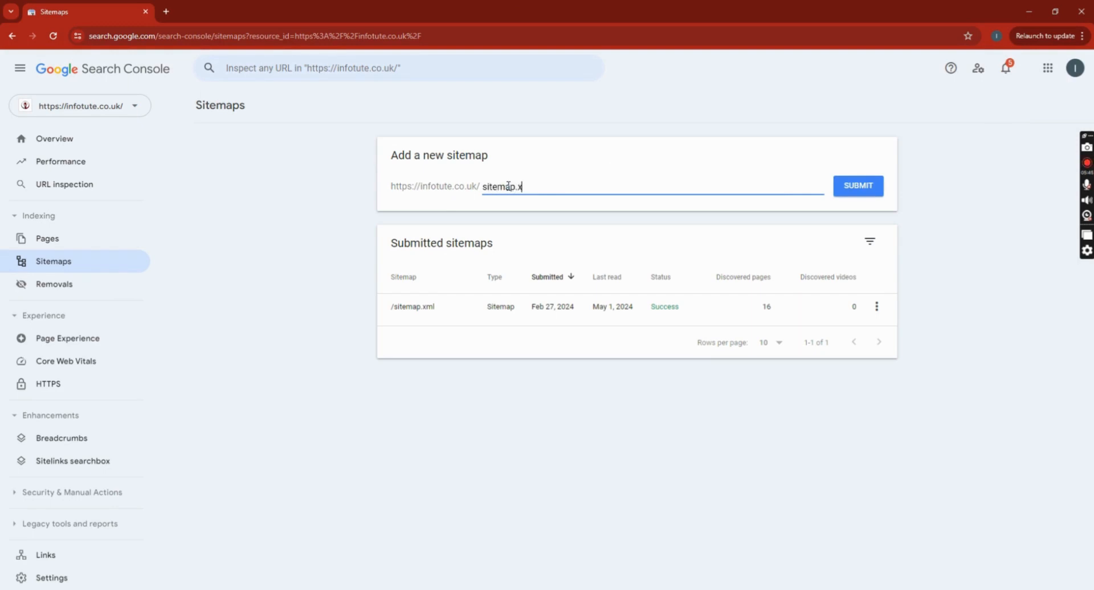
text(ml)
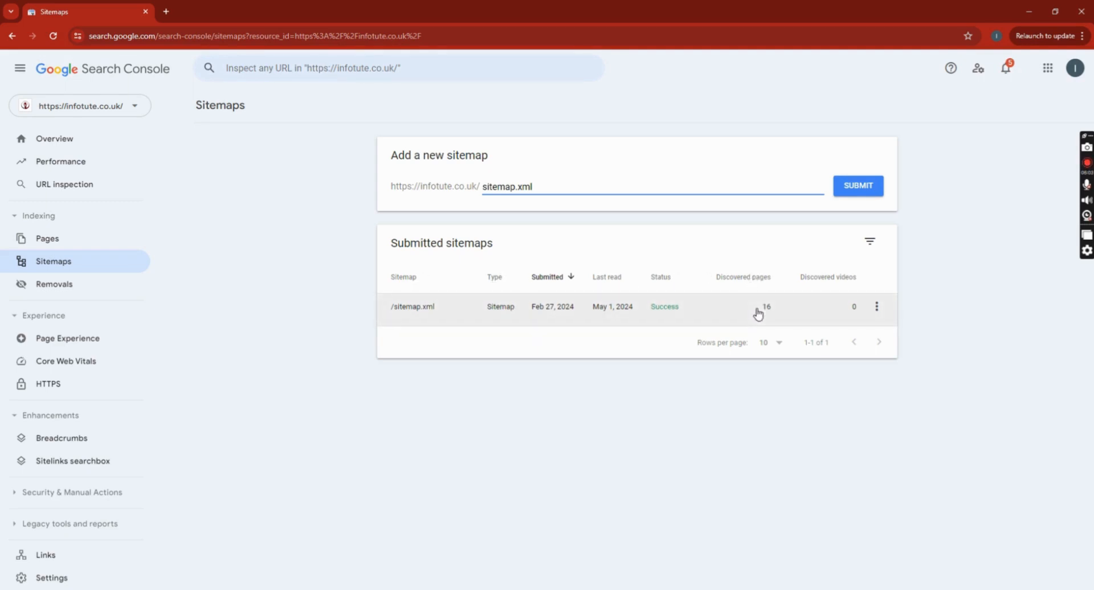
click(83, 164)
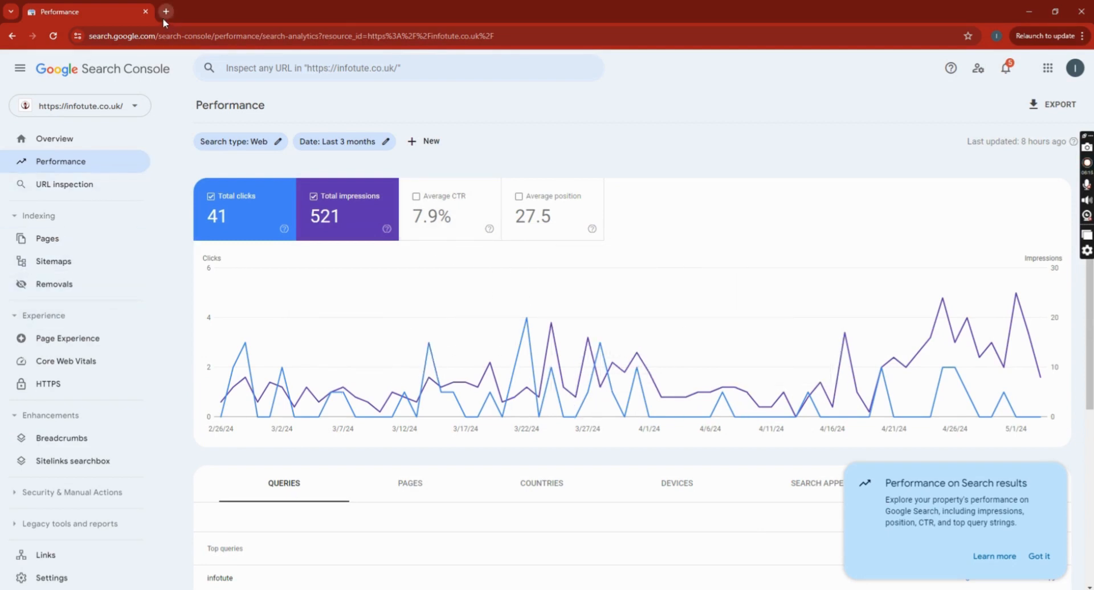
key(alt+Tab)
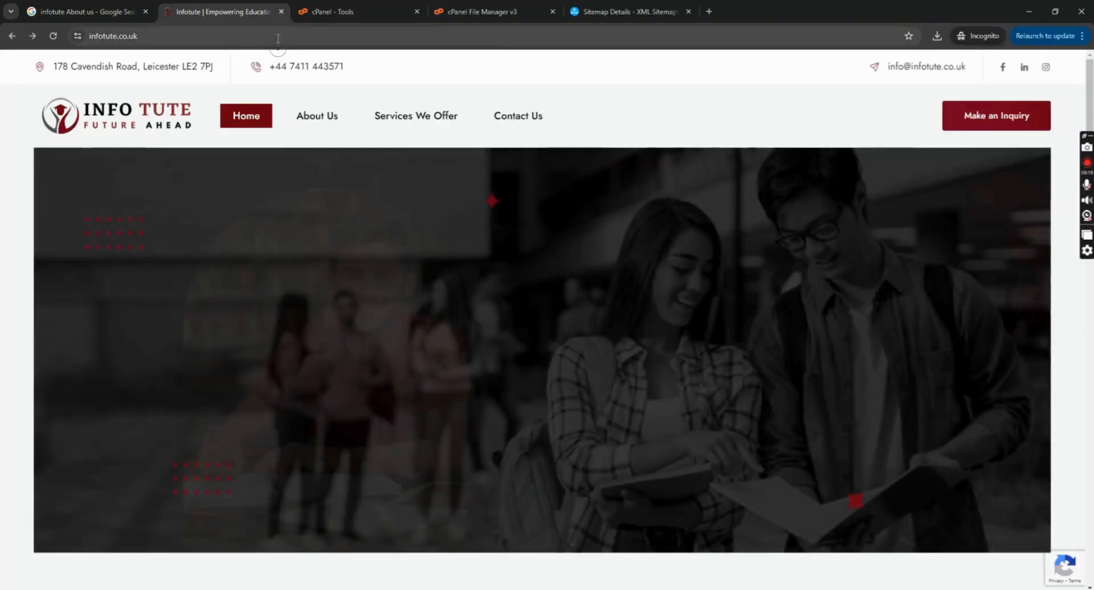
click(83, 6)
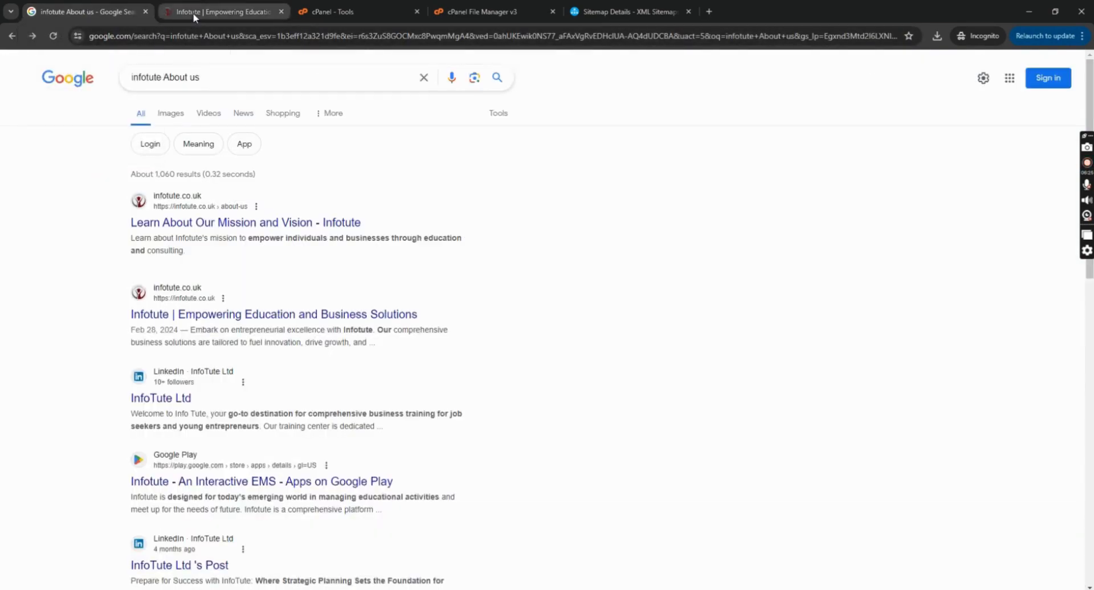
Step: Look over the infotute.co.uk home page, and return from the "infotute About us" search results to Google's home page
click(217, 11)
scroll(604, 288, down, 5)
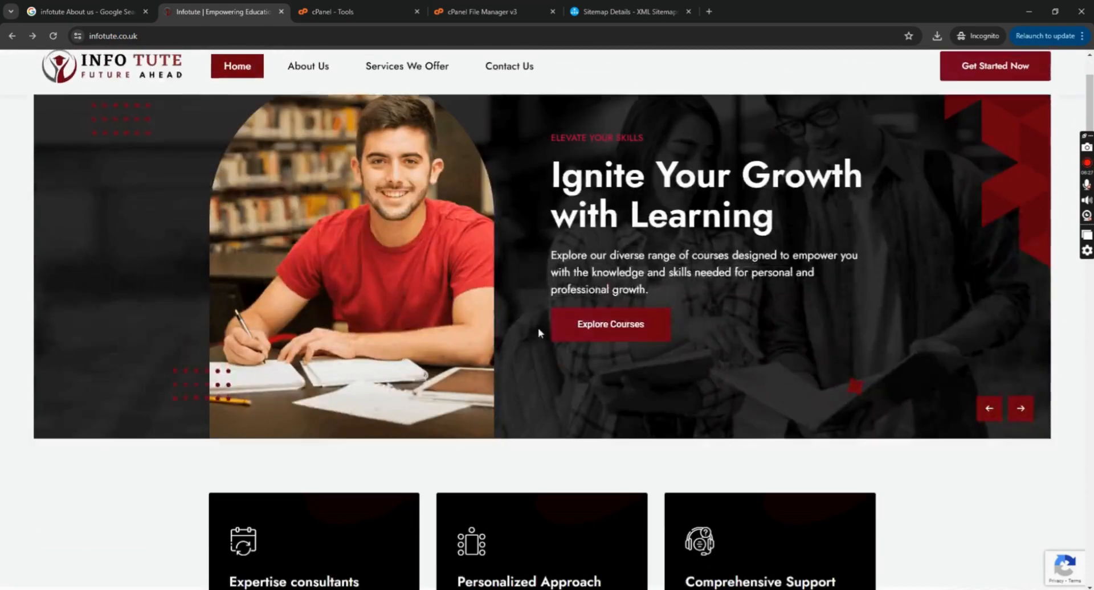
click(73, 6)
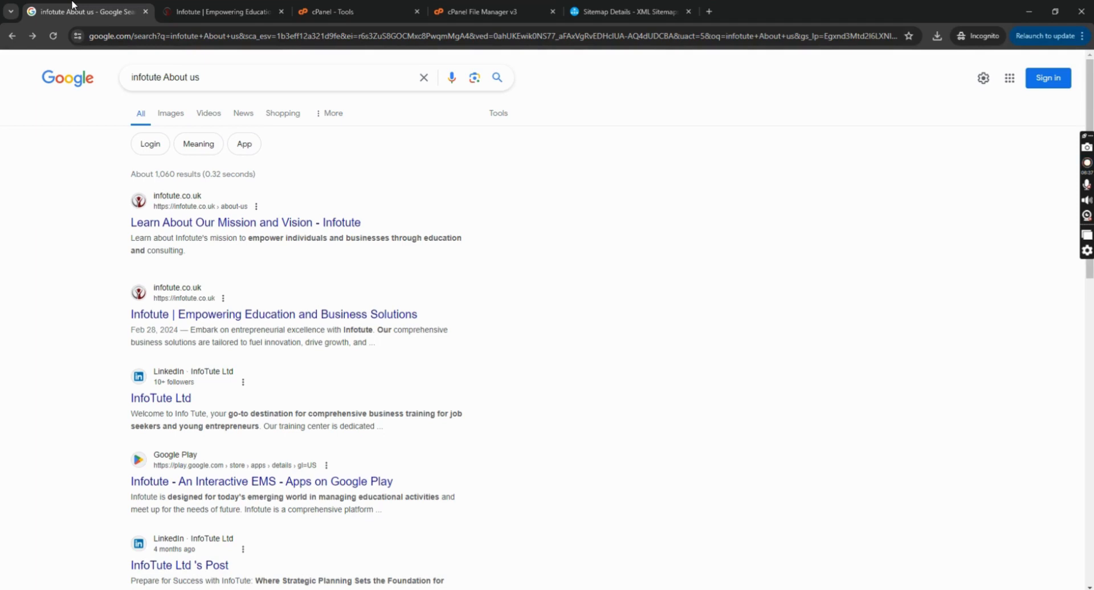
click(69, 81)
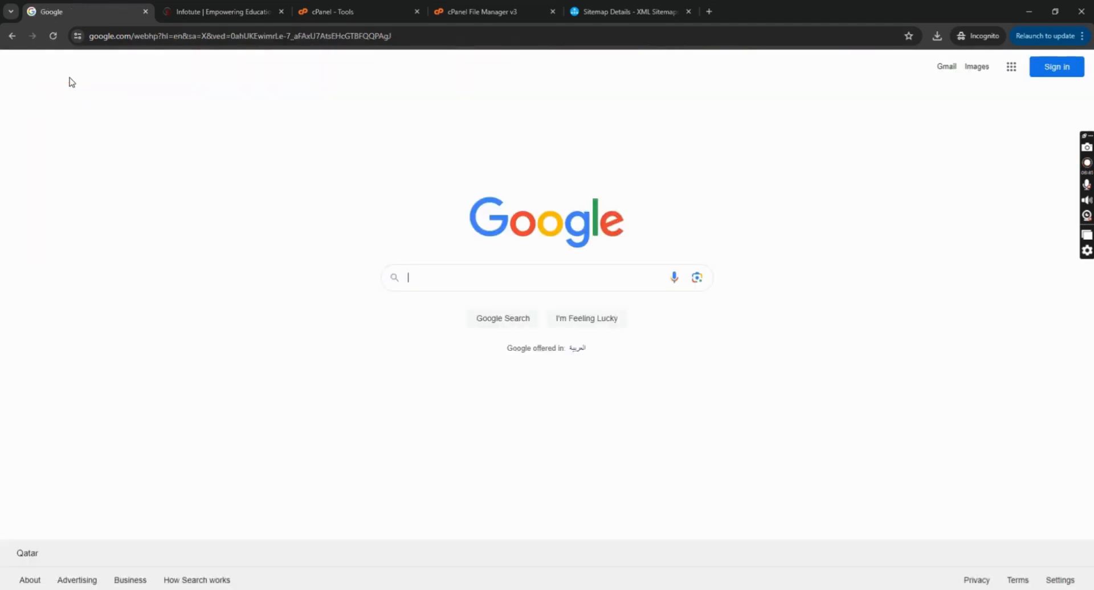